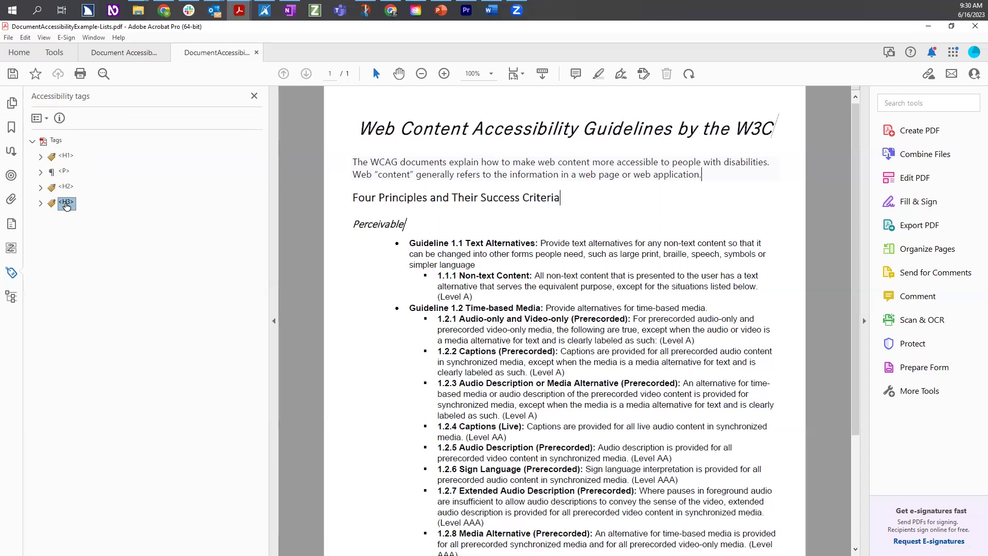
# Step: Add a new tag of type List (L) directly after the H3 tag
pyautogui.rightClick(66, 205)
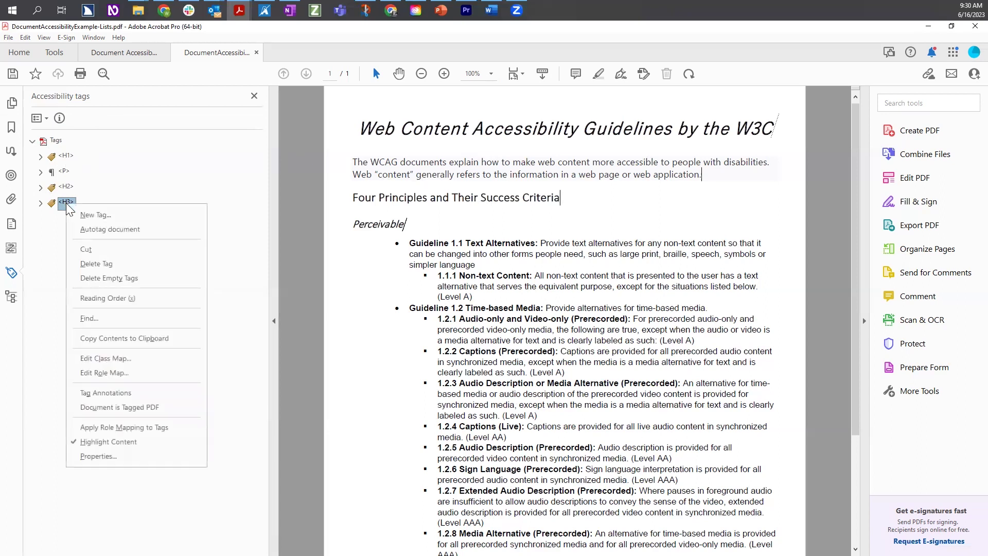
pyautogui.click(101, 215)
pyautogui.click(543, 279)
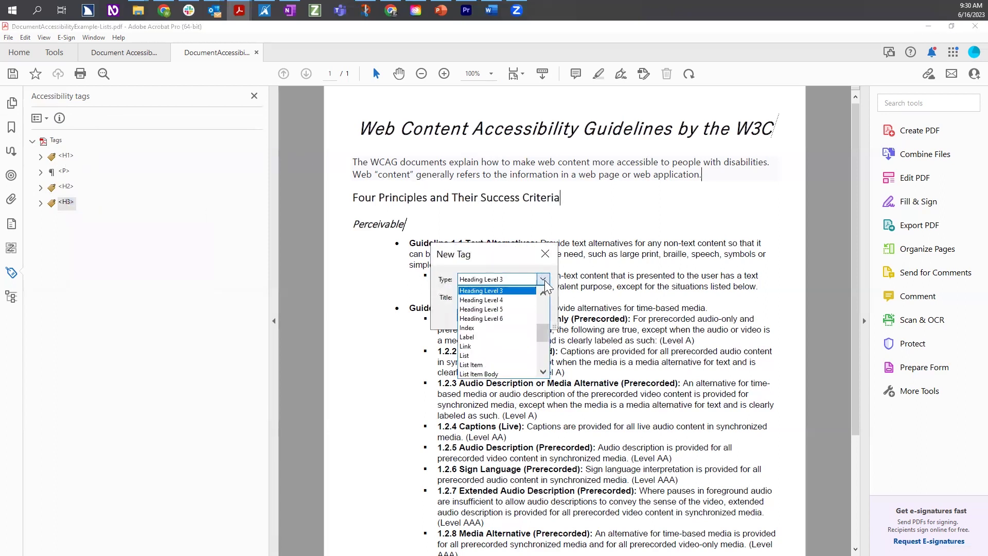
pyautogui.click(487, 356)
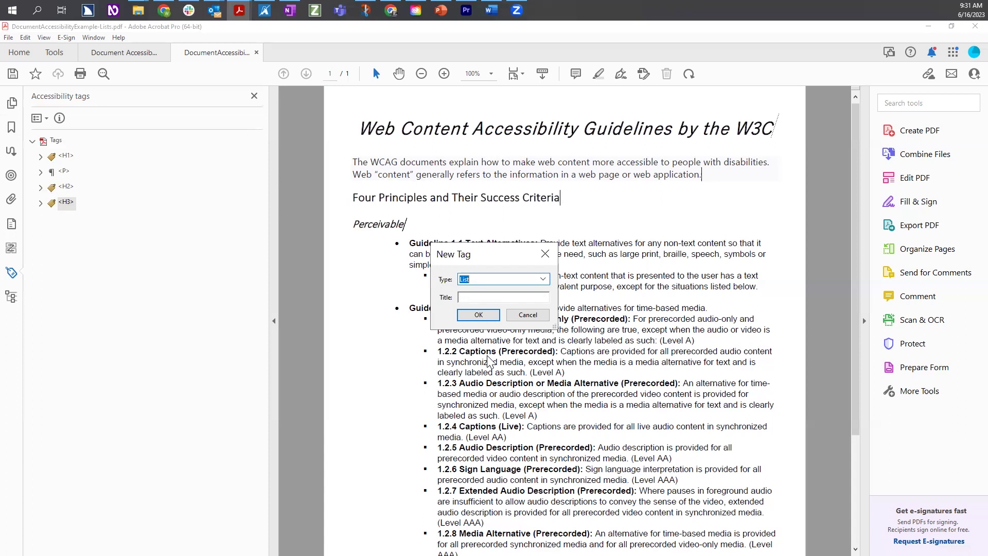
pyautogui.click(477, 315)
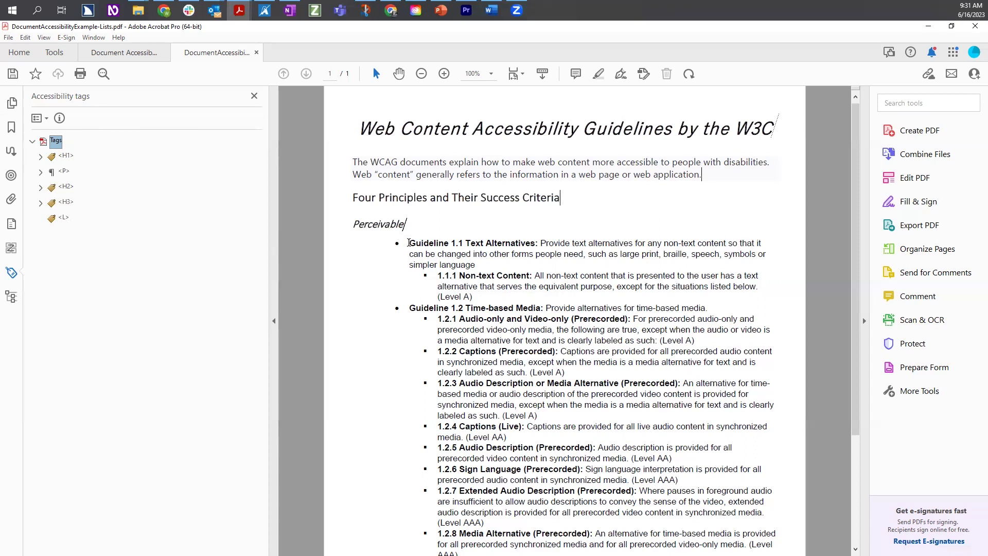
pyautogui.scroll(-2, 406, 354)
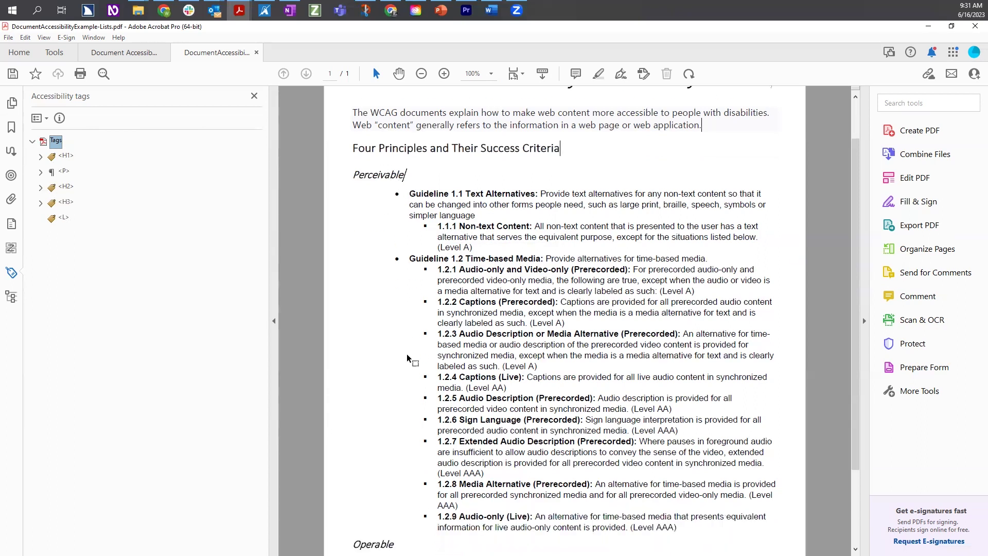
pyautogui.scroll(1, 407, 353)
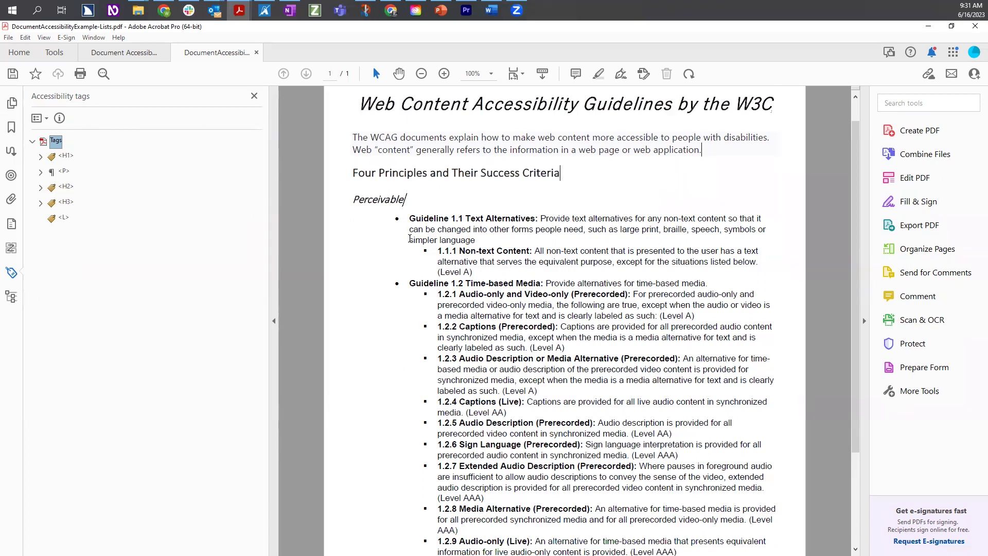
pyautogui.scroll(-1, 408, 241)
pyautogui.scroll(-1, 410, 297)
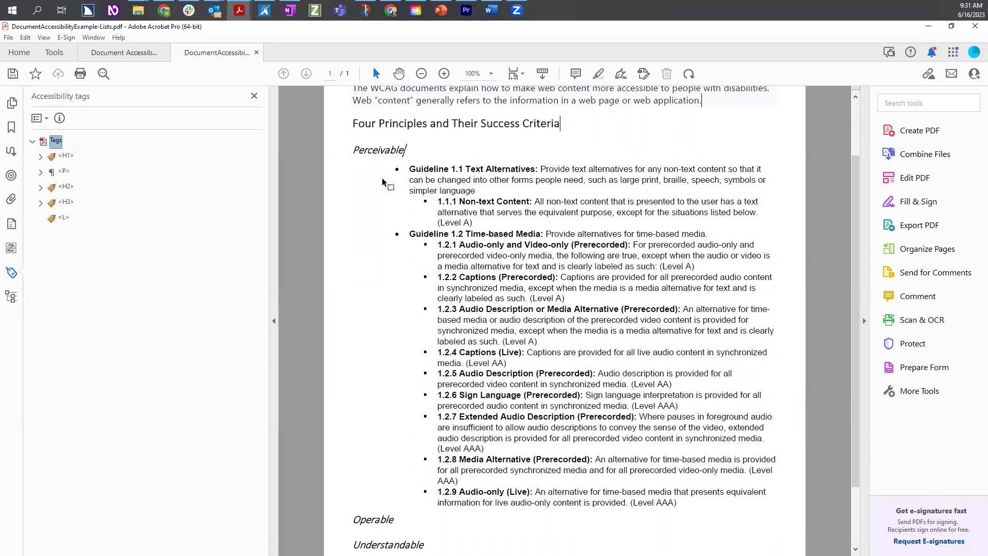
pyautogui.scroll(1, 381, 177)
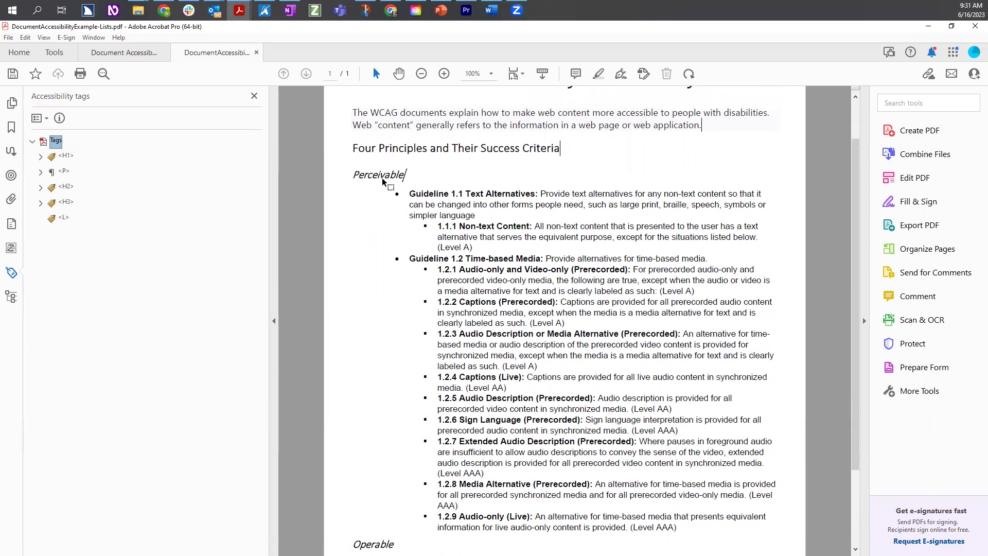
# Step: Create a new List Item (LI) tag right after the L tag
pyautogui.rightClick(64, 220)
pyautogui.click(86, 229)
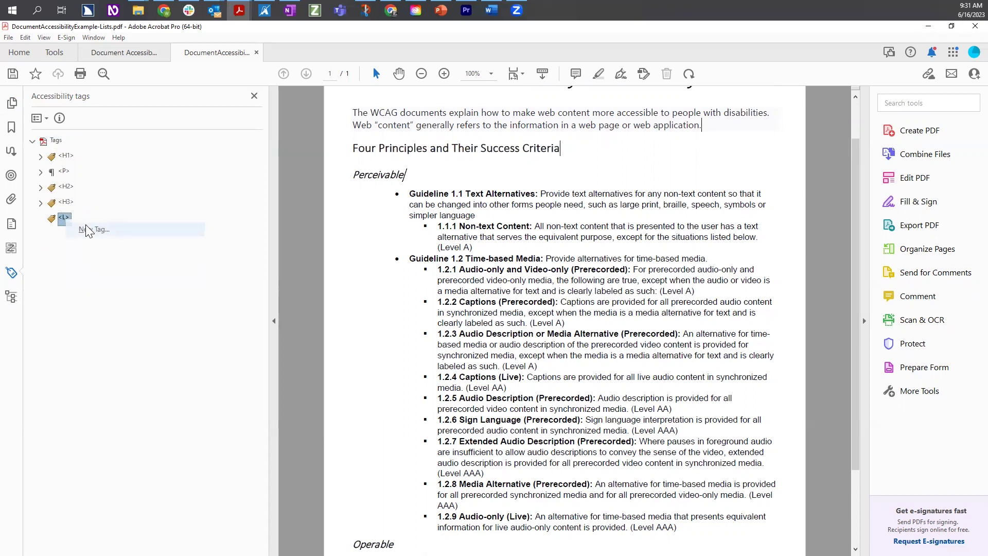
pyautogui.click(543, 279)
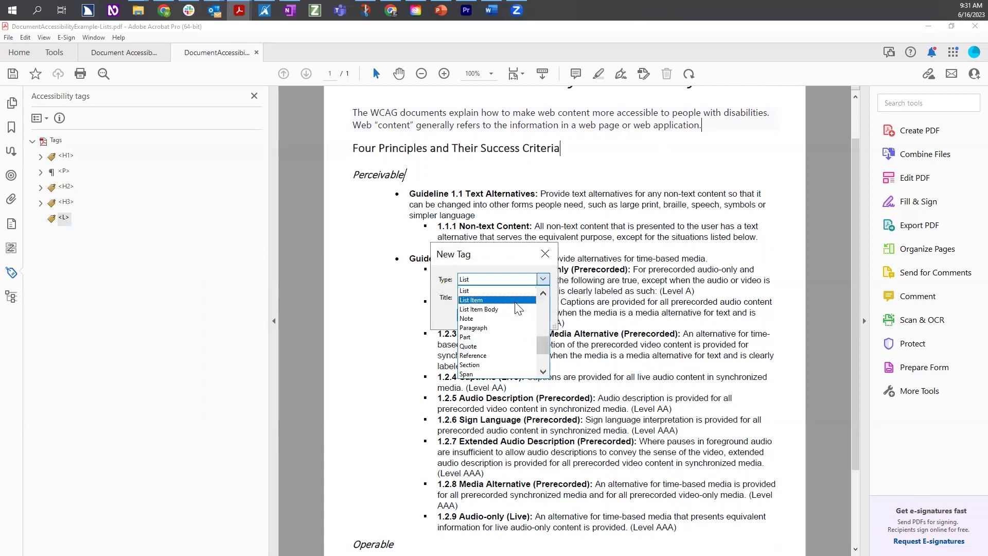
pyautogui.click(515, 301)
pyautogui.click(542, 279)
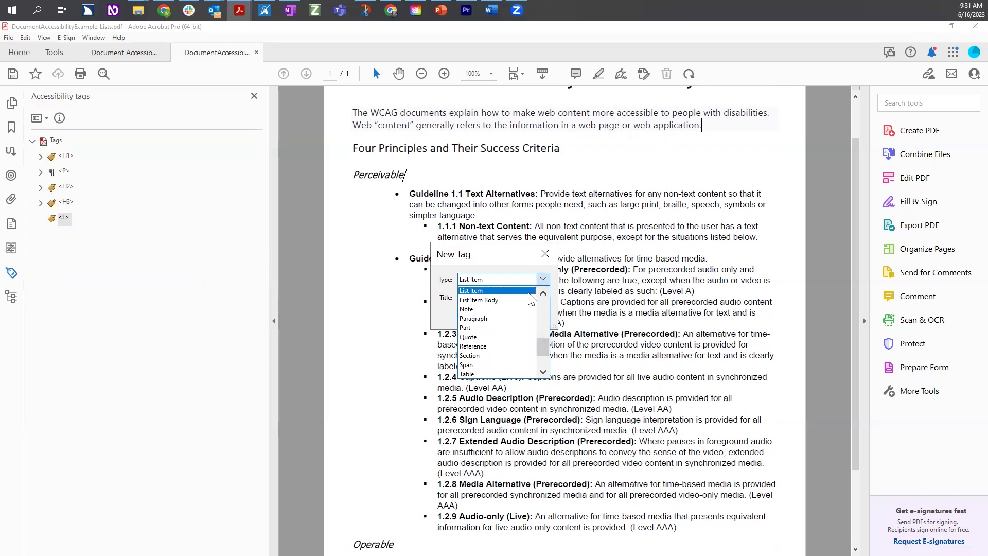
pyautogui.click(519, 291)
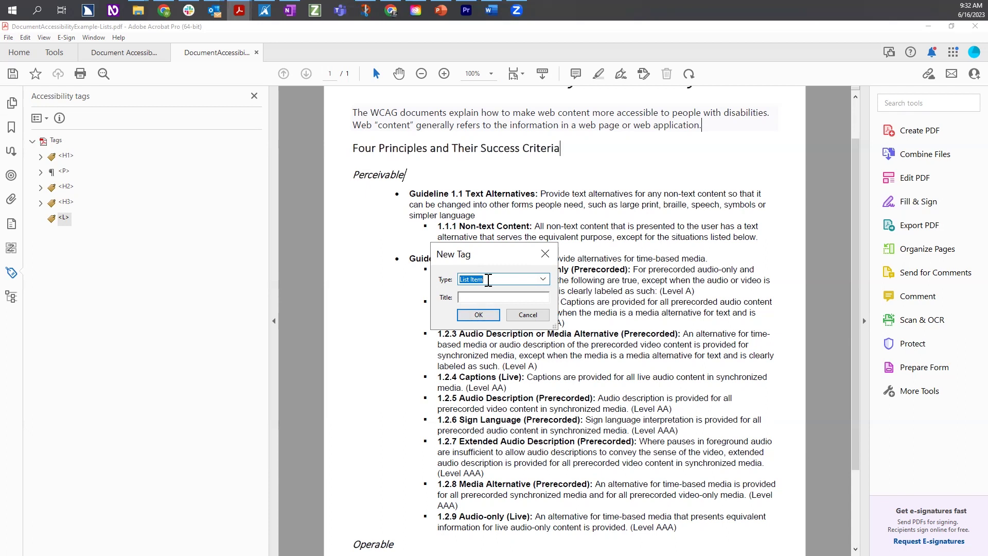
pyautogui.click(484, 318)
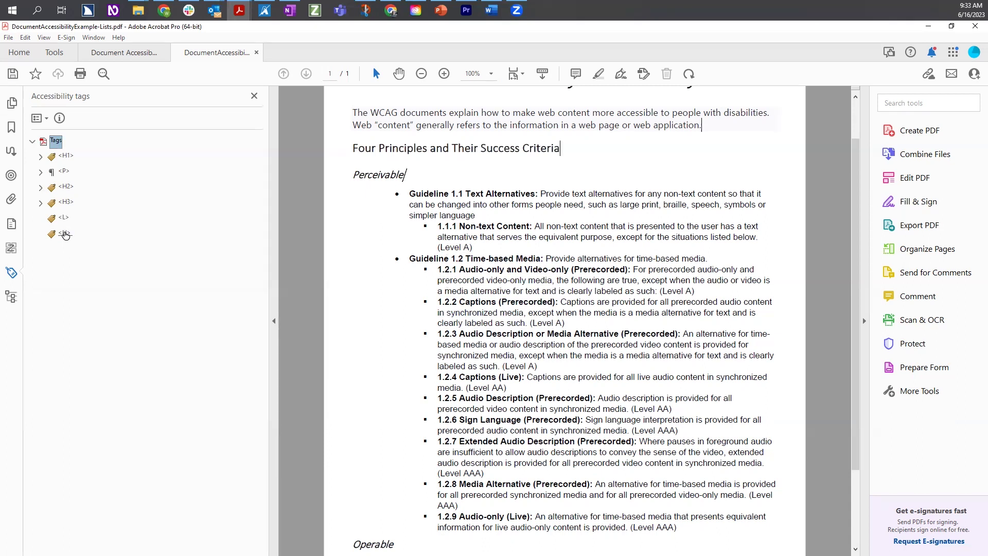
# Step: Move the LI tag inside the L tag as its child using Cut and Paste Child
pyautogui.rightClick(65, 234)
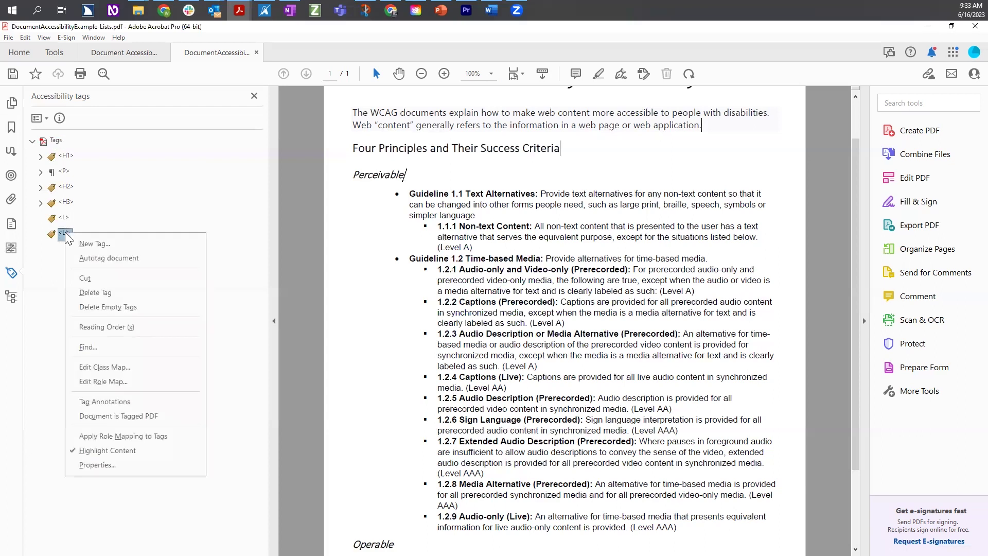
pyautogui.click(94, 279)
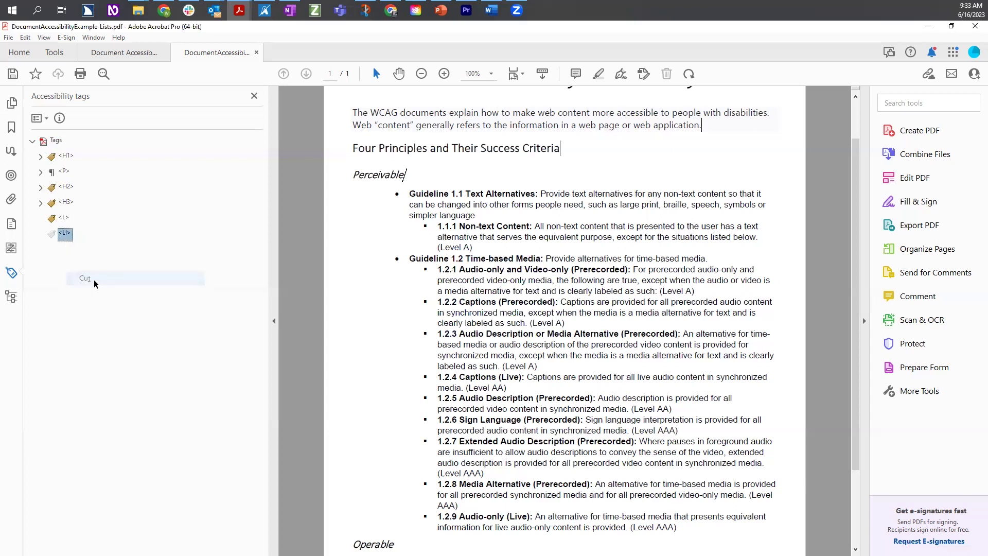
pyautogui.rightClick(64, 220)
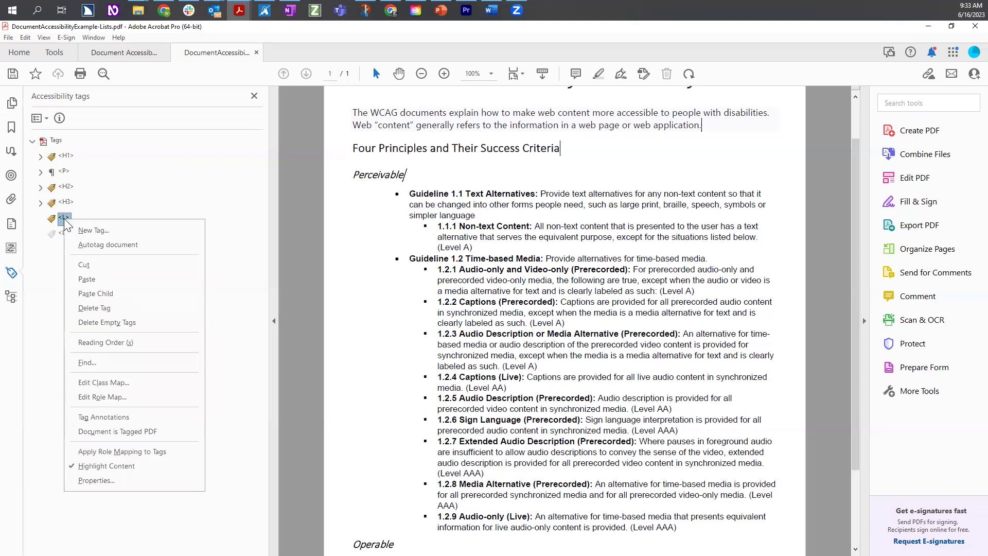
pyautogui.click(102, 291)
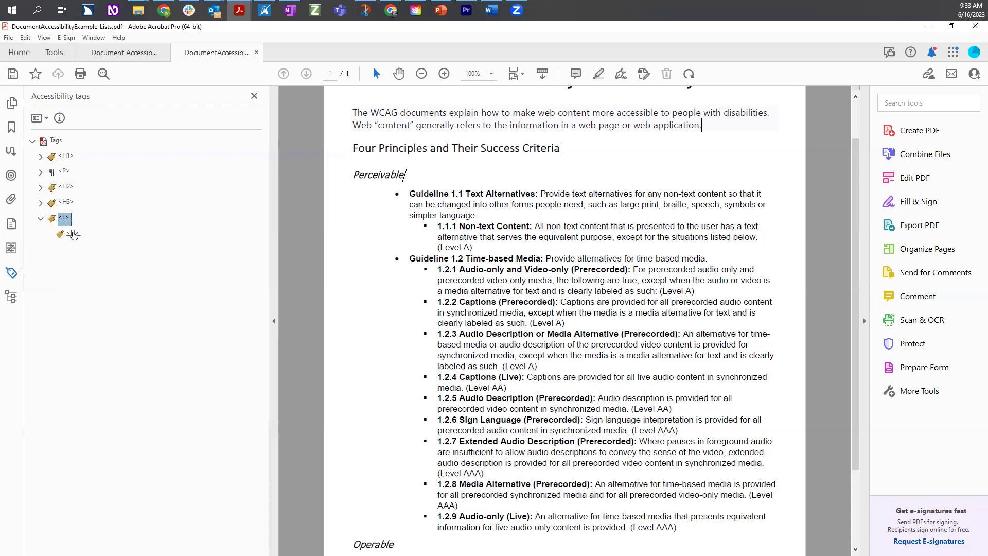
pyautogui.moveTo(73, 236); pyautogui.dragTo(63, 220)
# Step: Add a second List Item tag beneath the L tag
pyautogui.rightClick(72, 233)
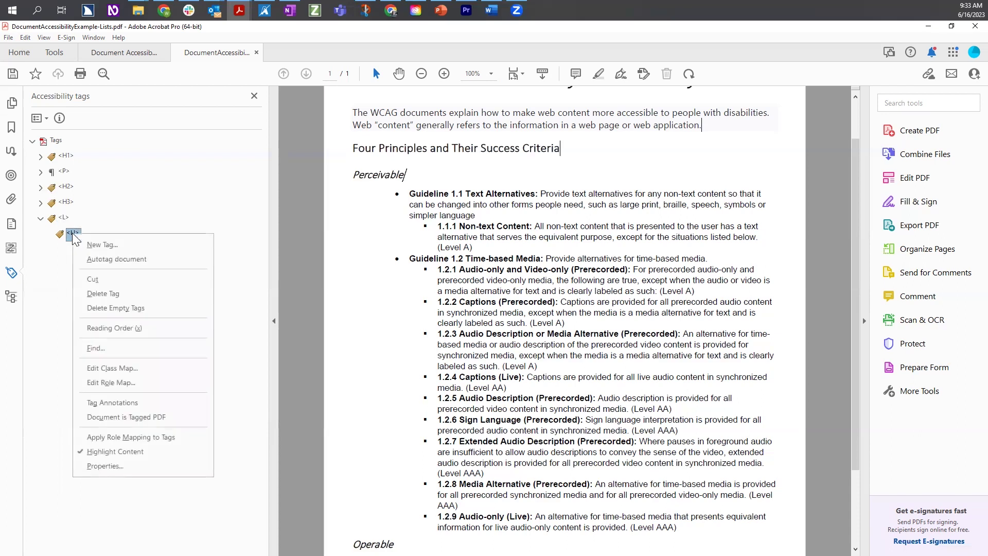
pyautogui.click(101, 244)
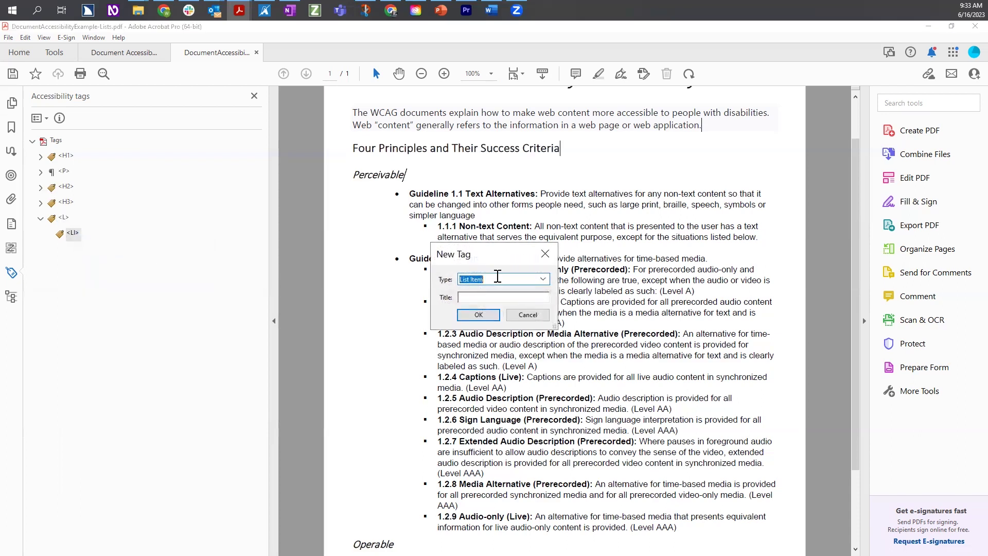
pyautogui.click(478, 315)
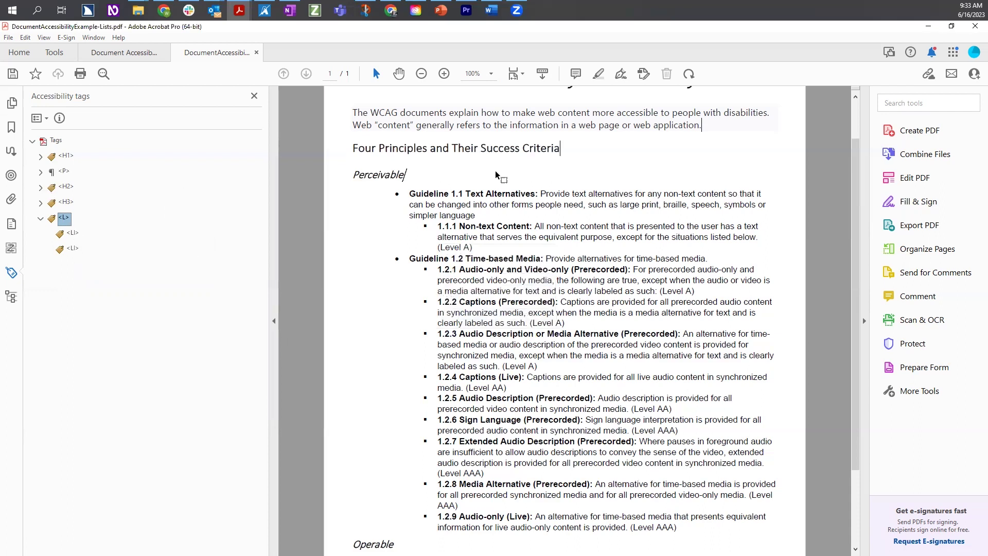
# Step: Try text selections on the Guideline 1.1, 1.2 and 1.1.1 lines, then select the first LI tag
pyautogui.moveTo(409, 193); pyautogui.dragTo(569, 195)
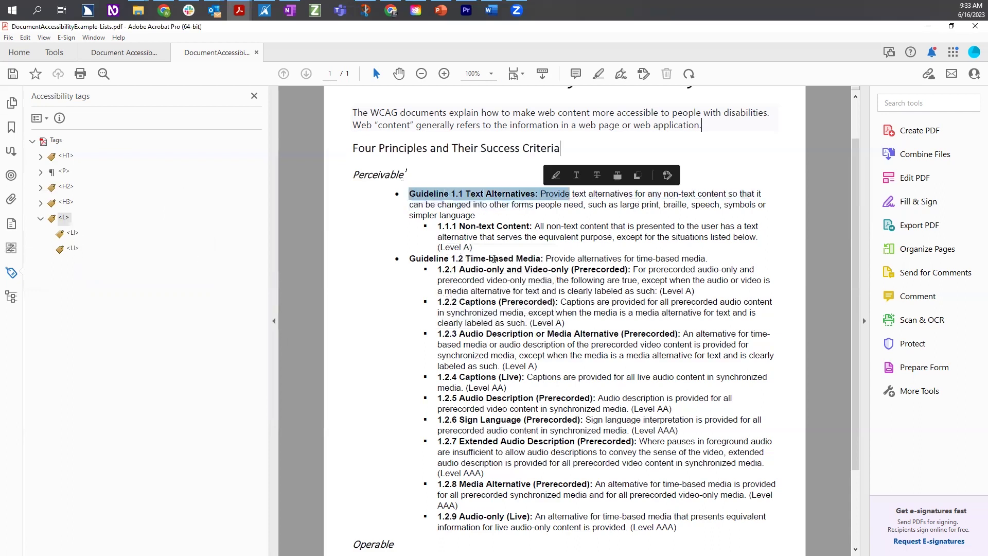
pyautogui.moveTo(428, 259); pyautogui.dragTo(703, 263)
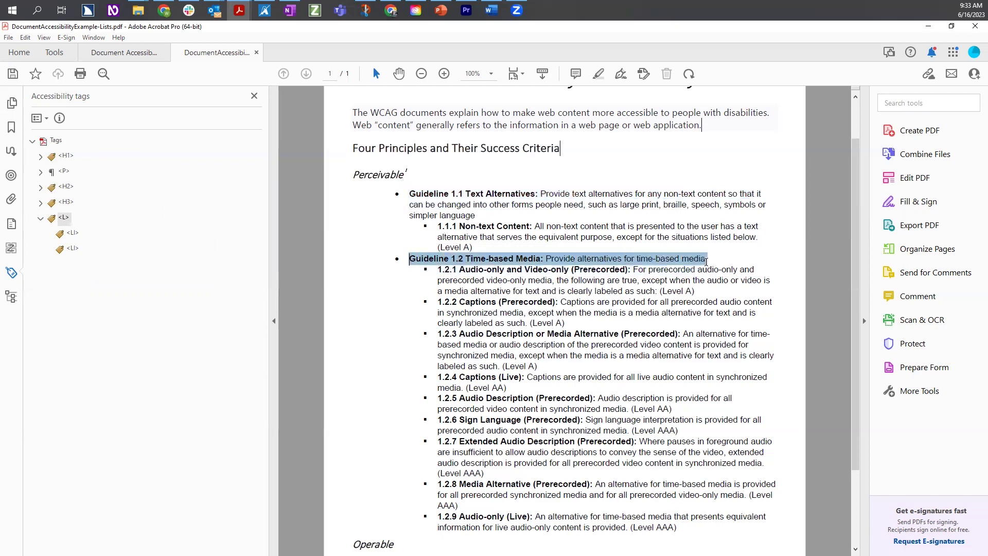
pyautogui.click(75, 235)
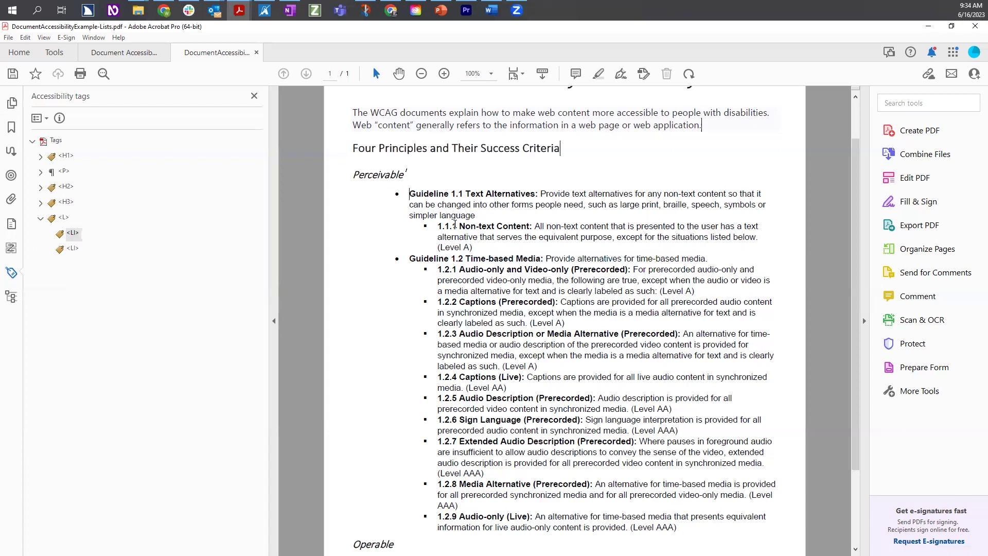
pyautogui.moveTo(437, 225); pyautogui.dragTo(470, 247)
pyautogui.click(411, 206)
pyautogui.click(74, 234)
# Step: Bind the Guideline 1.1 Text Alternatives text to the first LI and verify its content
pyautogui.moveTo(409, 193); pyautogui.dragTo(476, 213)
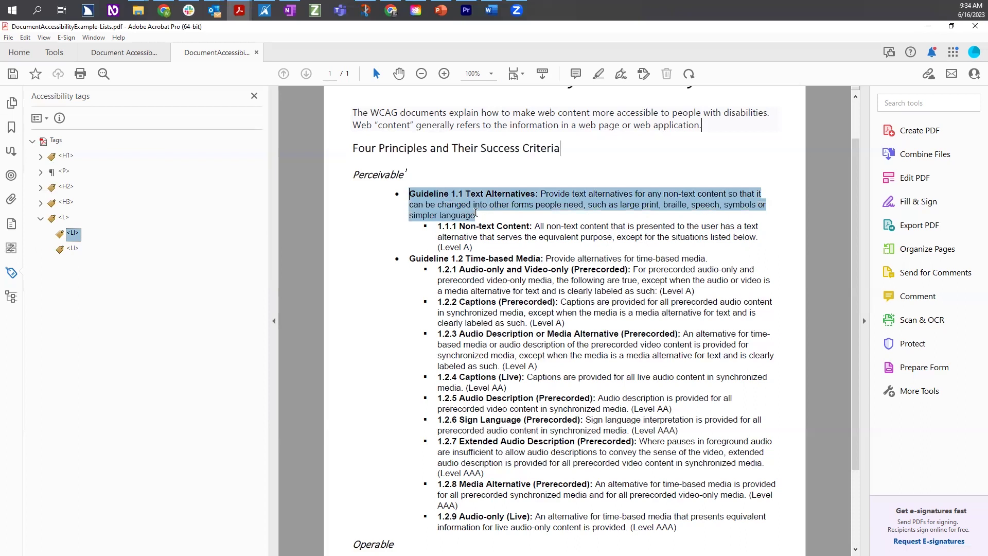
pyautogui.rightClick(73, 234)
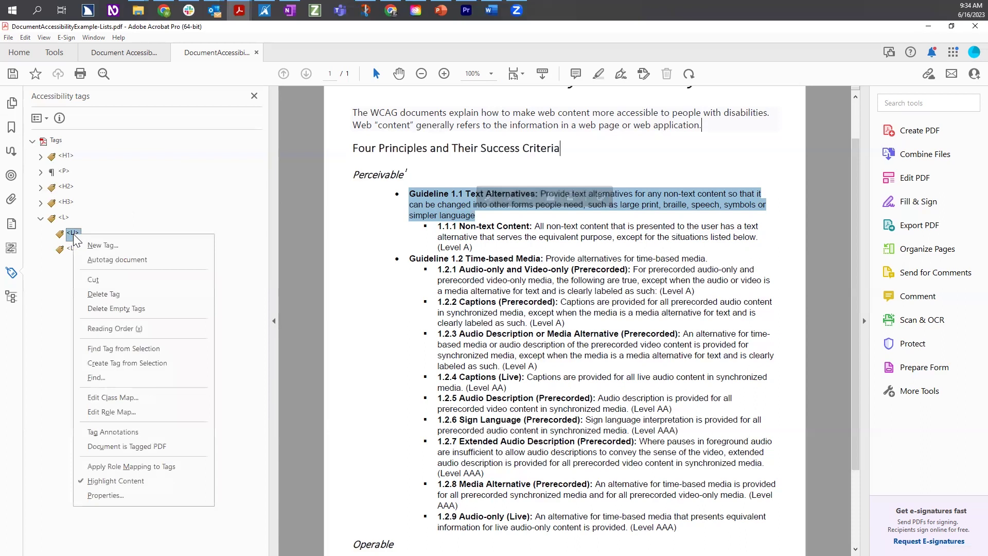
pyautogui.click(145, 363)
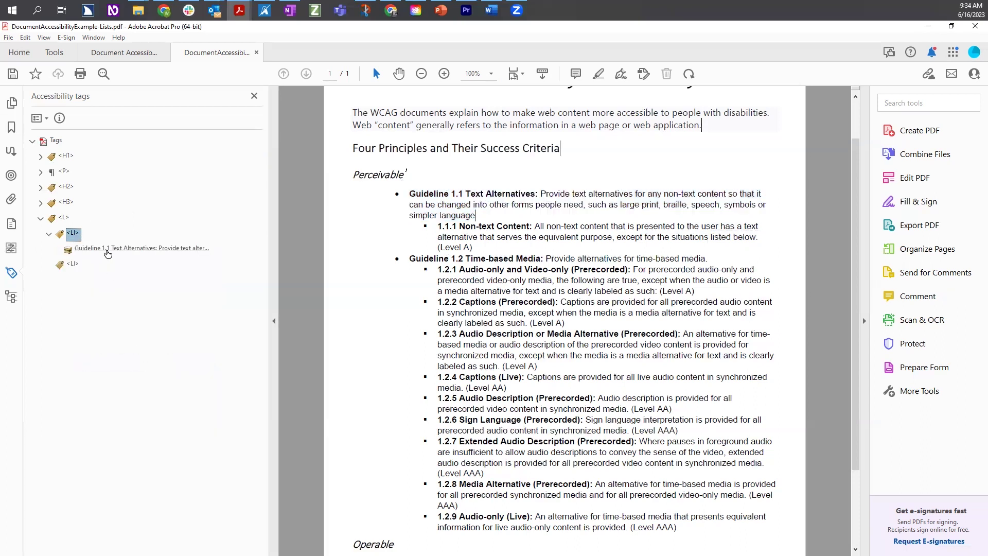
pyautogui.click(48, 235)
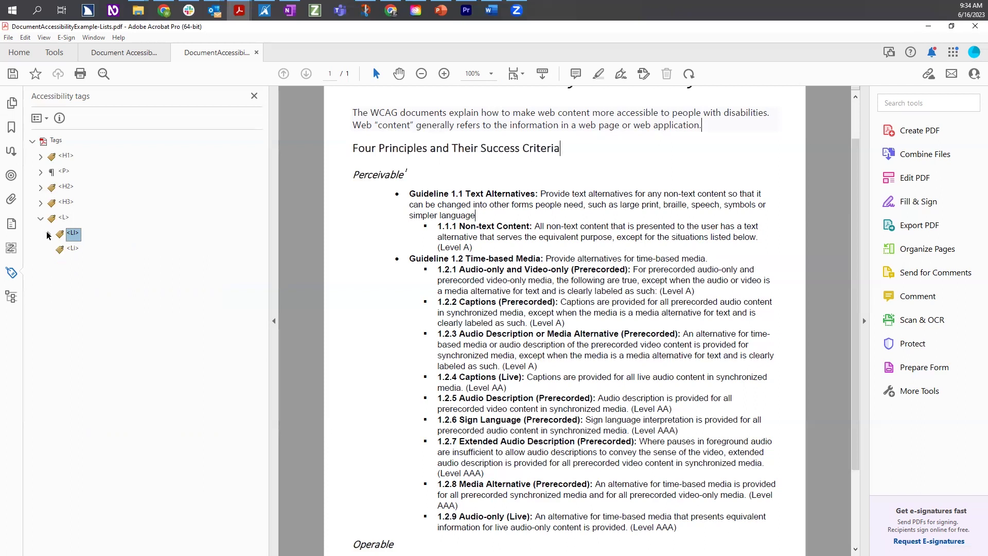
pyautogui.click(48, 235)
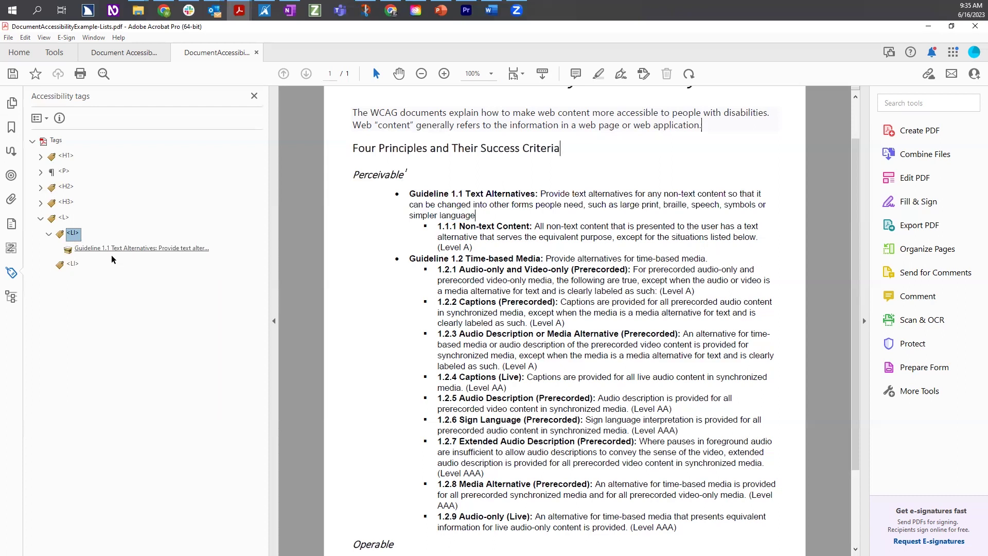
pyautogui.click(81, 249)
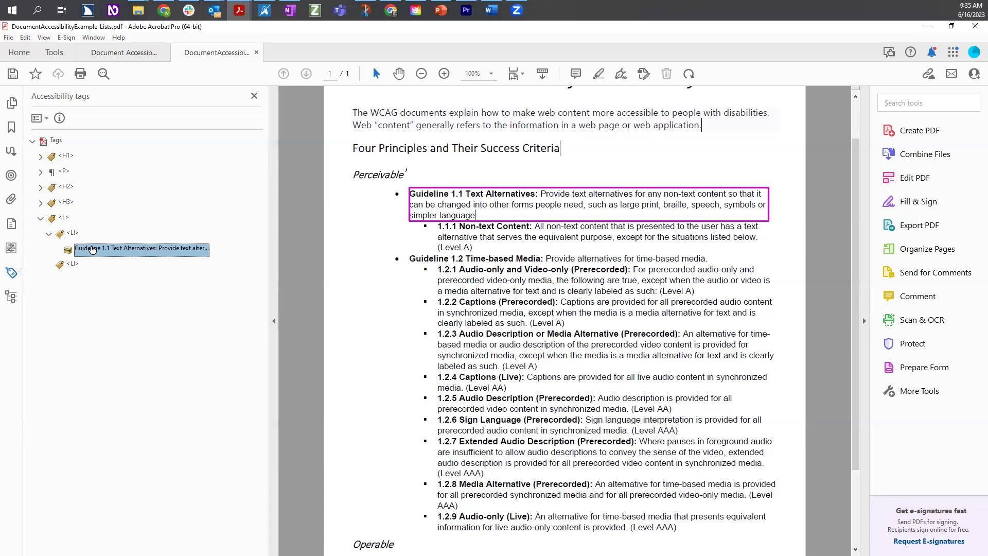
# Step: Add a nested List tag inside the first LI after the Guideline 1.1 content
pyautogui.rightClick(94, 249)
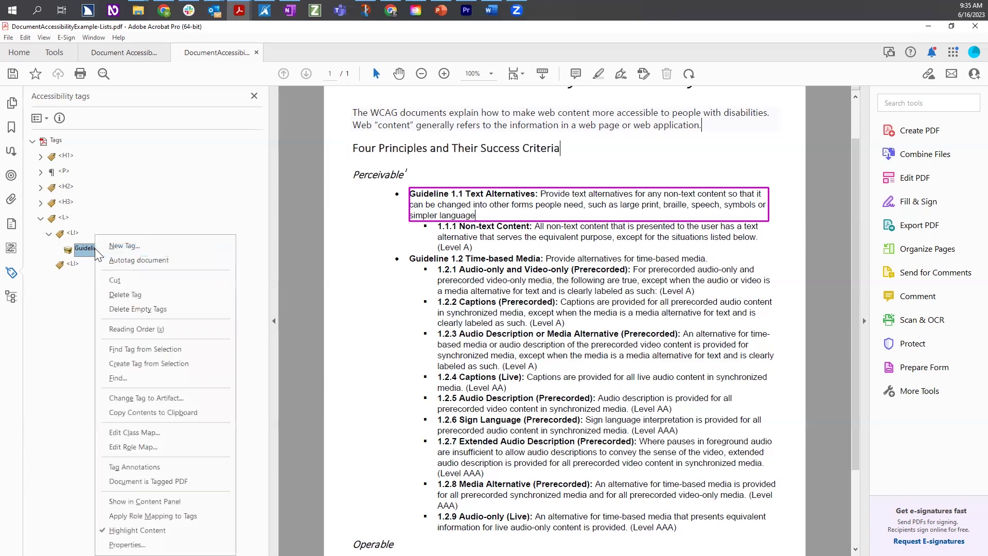
pyautogui.click(116, 247)
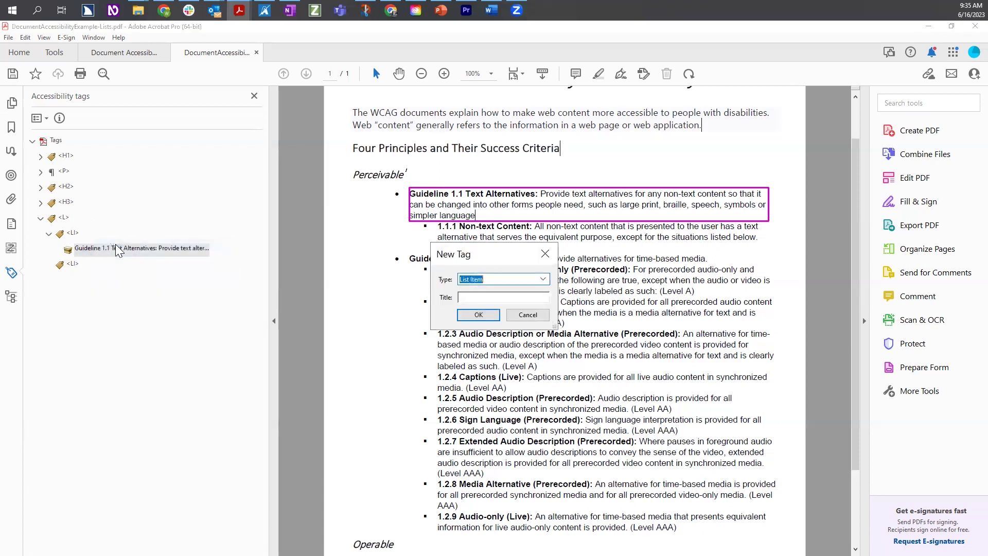
pyautogui.click(543, 279)
pyautogui.click(542, 293)
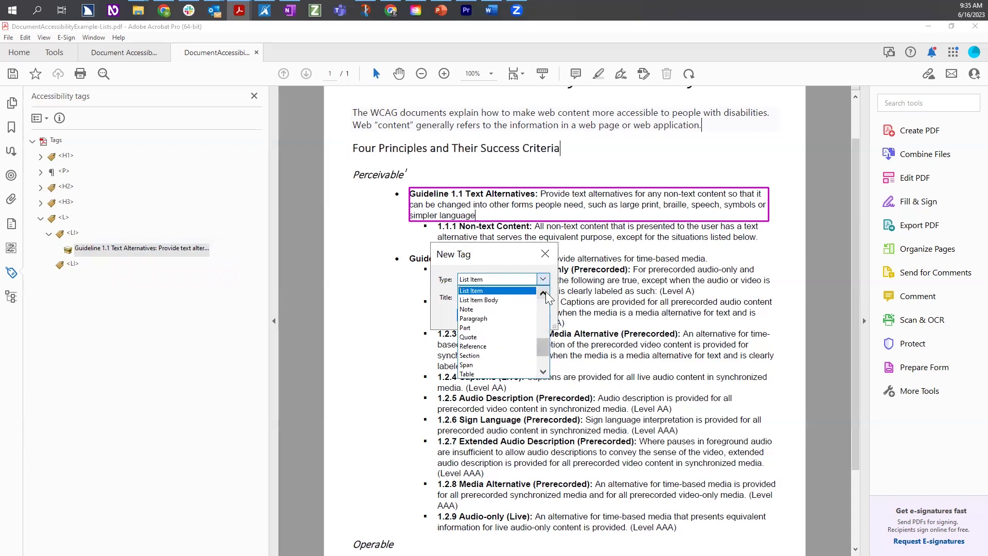
pyautogui.click(515, 292)
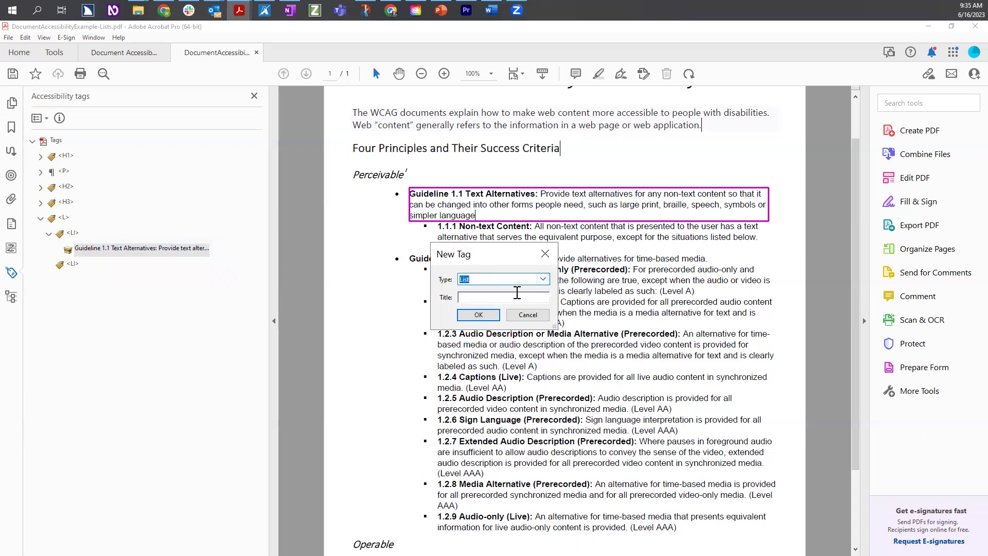
pyautogui.click(478, 315)
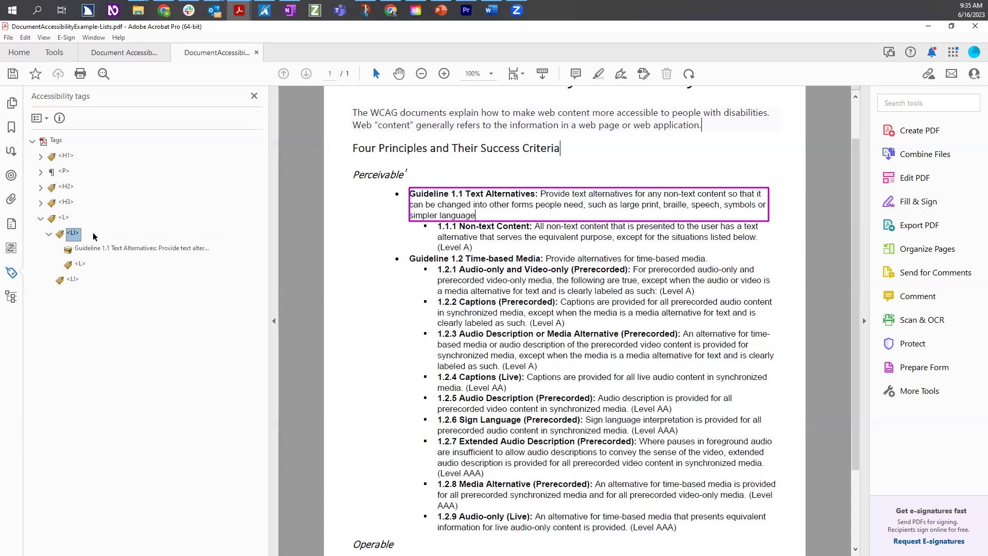
pyautogui.click(49, 234)
pyautogui.click(49, 234)
# Step: Begin a new List Item tag inside the nested L
pyautogui.rightClick(80, 264)
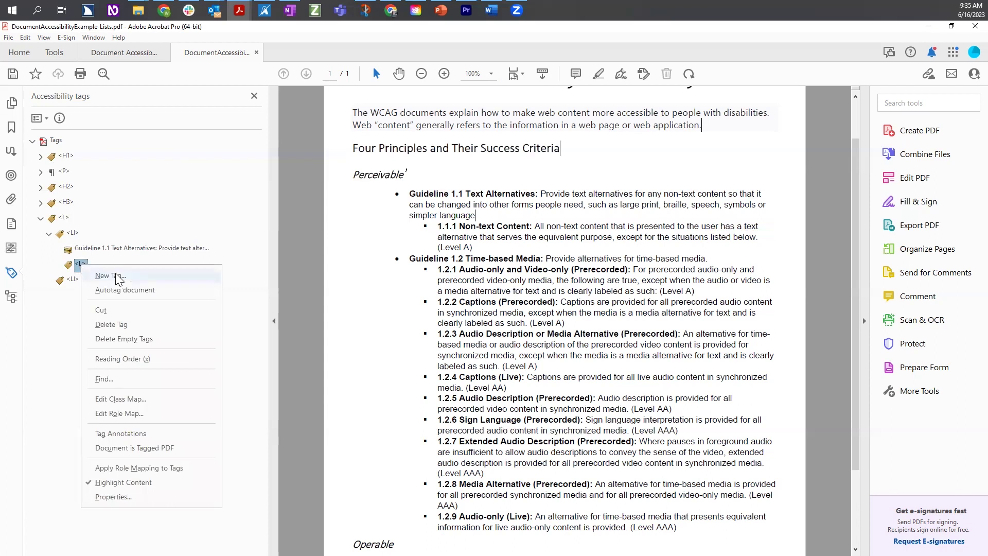
pyautogui.click(118, 275)
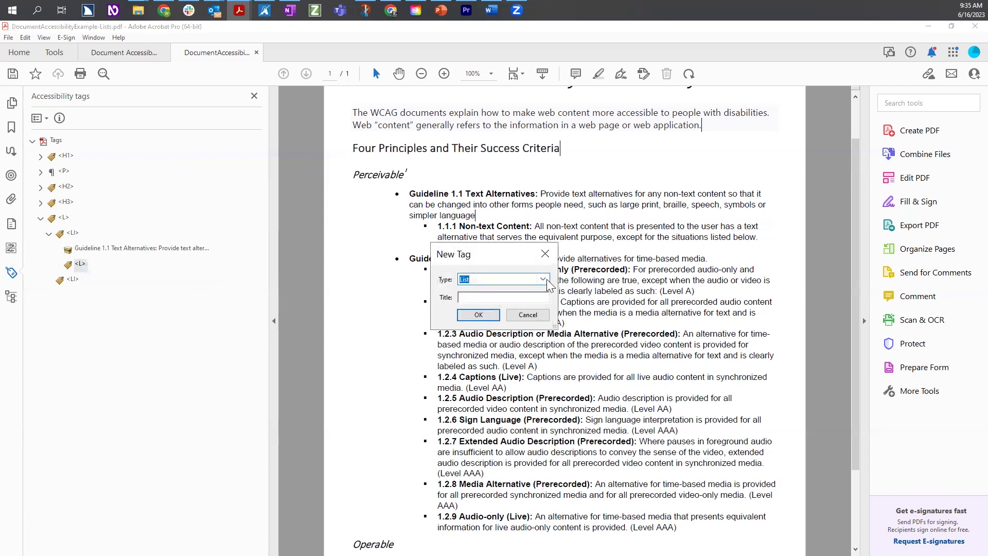
pyautogui.click(543, 279)
pyautogui.click(525, 300)
# Step: Create the List Item tag and drag it into the nested L list
pyautogui.click(478, 315)
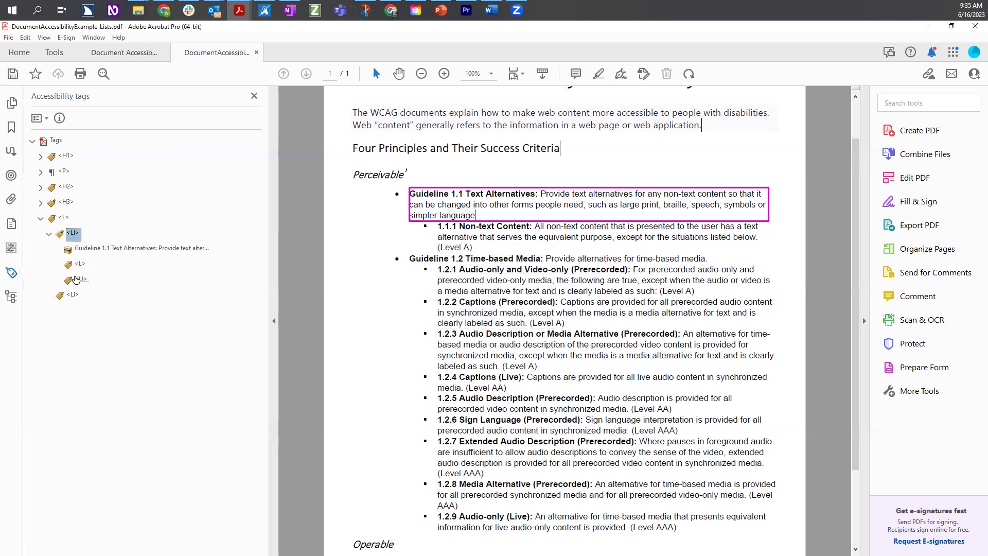
pyautogui.moveTo(76, 279); pyautogui.dragTo(79, 282)
pyautogui.moveTo(78, 281); pyautogui.dragTo(79, 282)
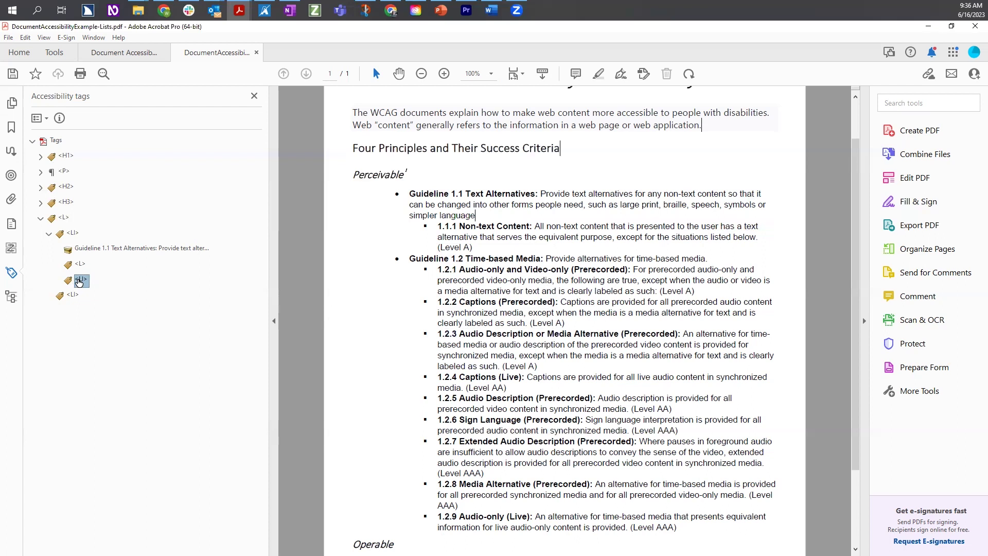
pyautogui.moveTo(78, 282); pyautogui.dragTo(76, 267)
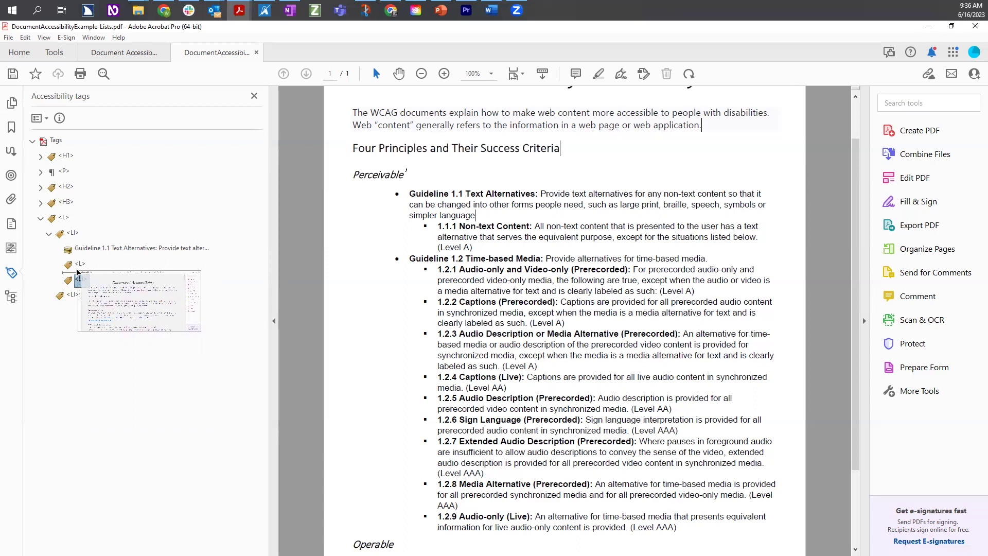
pyautogui.moveTo(76, 267); pyautogui.dragTo(83, 271)
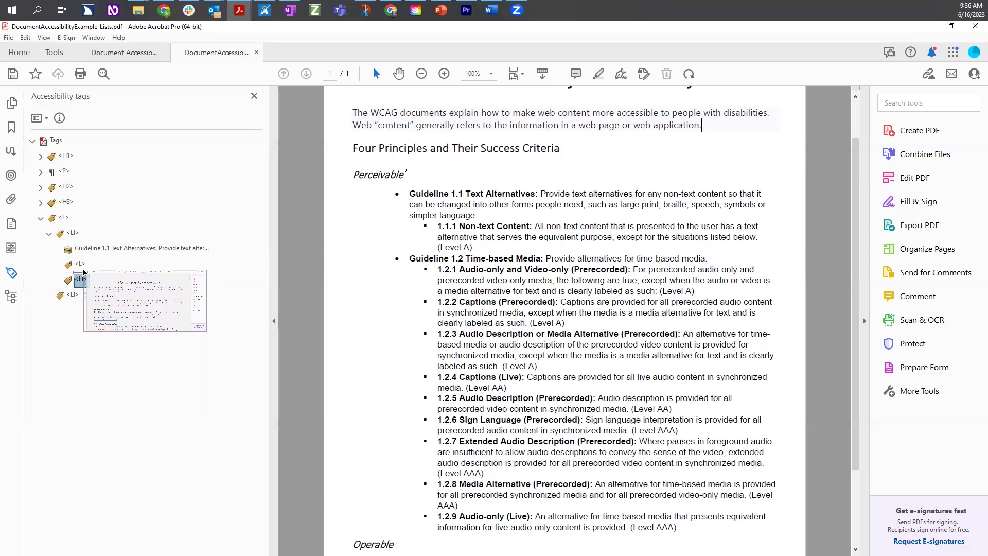
pyautogui.moveTo(82, 271); pyautogui.dragTo(84, 273)
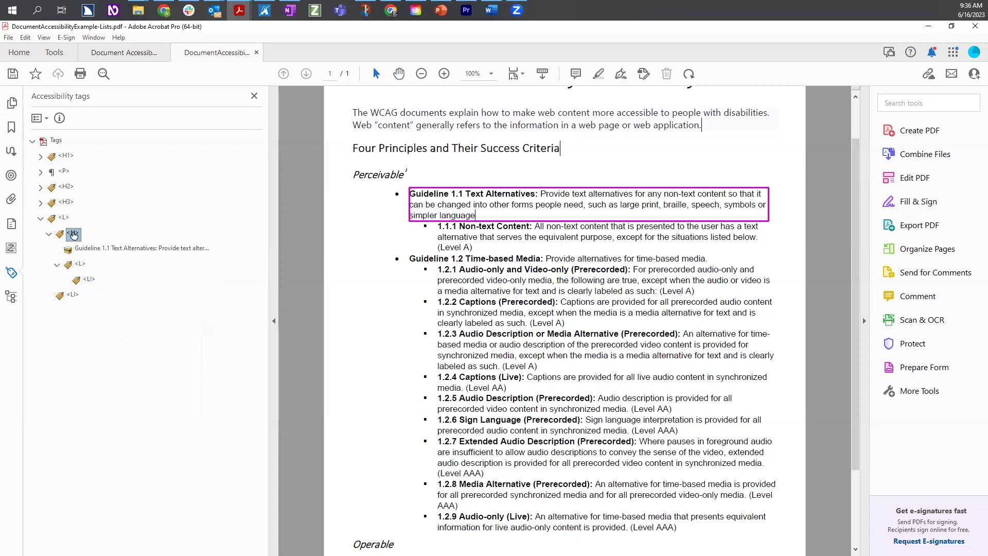
# Step: Select the nested LI and drag-select the 1.1.1 Non-text Content paragraph on the page
pyautogui.click(96, 249)
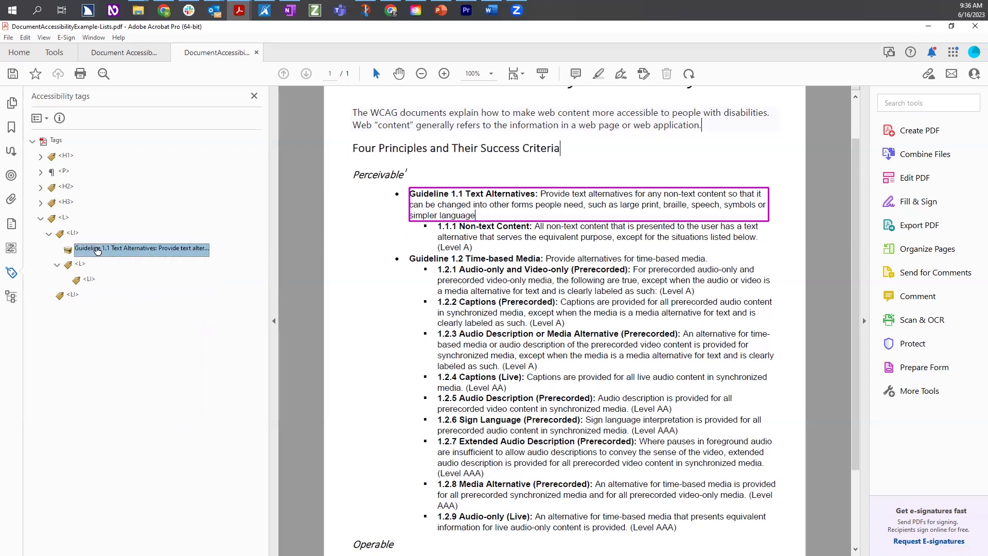
pyautogui.click(80, 265)
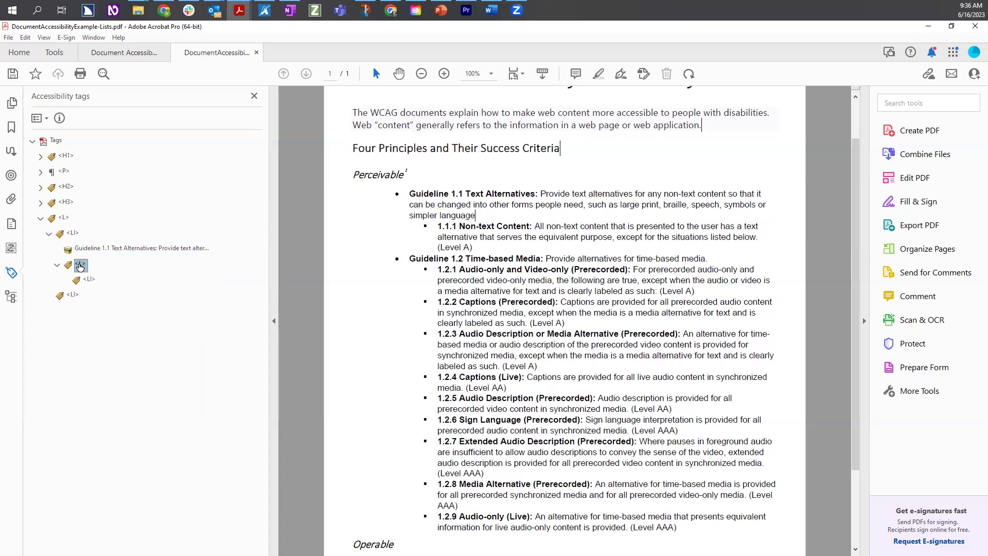
pyautogui.moveTo(79, 266); pyautogui.dragTo(90, 281)
pyautogui.click(90, 280)
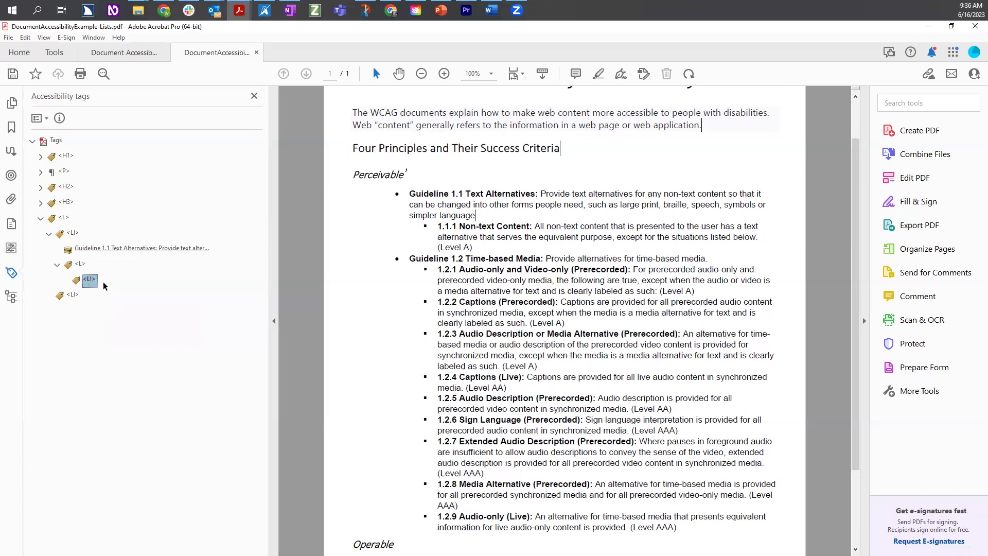
pyautogui.moveTo(85, 276); pyautogui.dragTo(326, 242)
pyautogui.moveTo(438, 226); pyautogui.dragTo(474, 247)
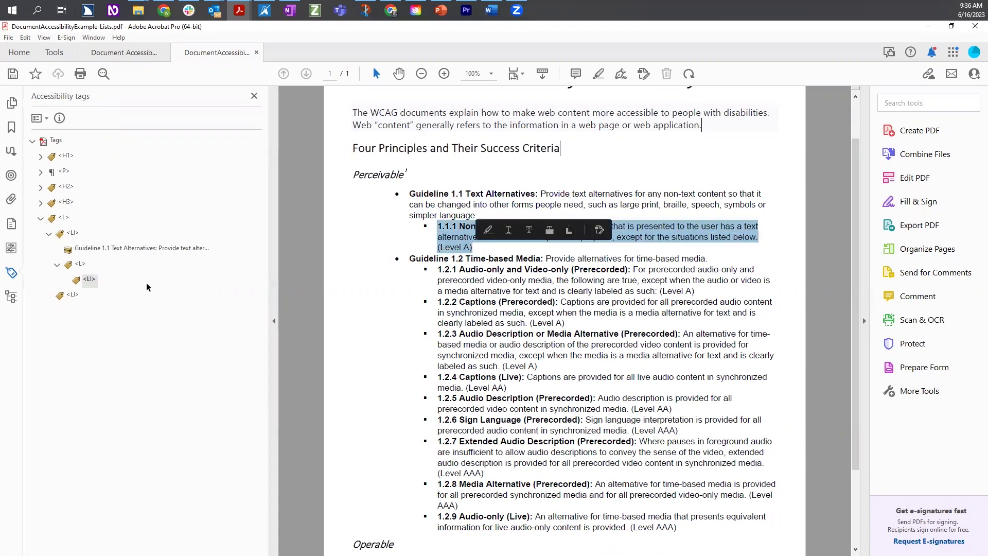
# Step: Bind the selected 1.1.1 Non-text Content text to the nested LI, then collapse the tree
pyautogui.rightClick(89, 280)
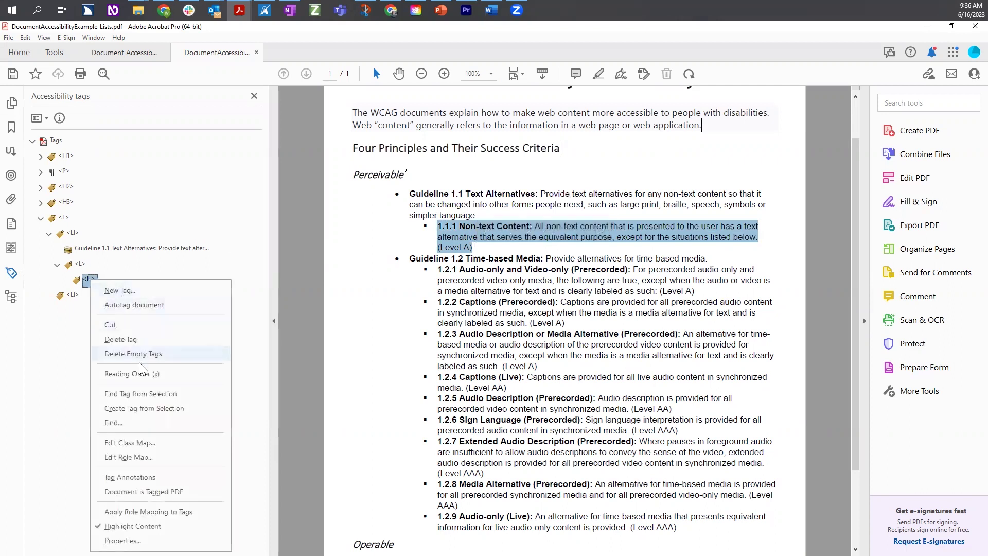
pyautogui.click(148, 408)
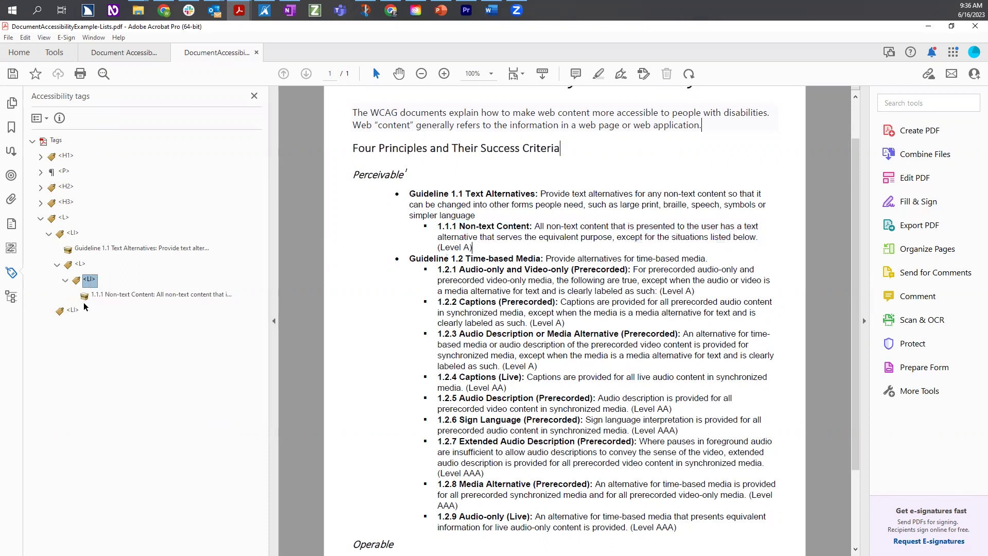
pyautogui.click(64, 280)
pyautogui.click(57, 264)
pyautogui.click(49, 234)
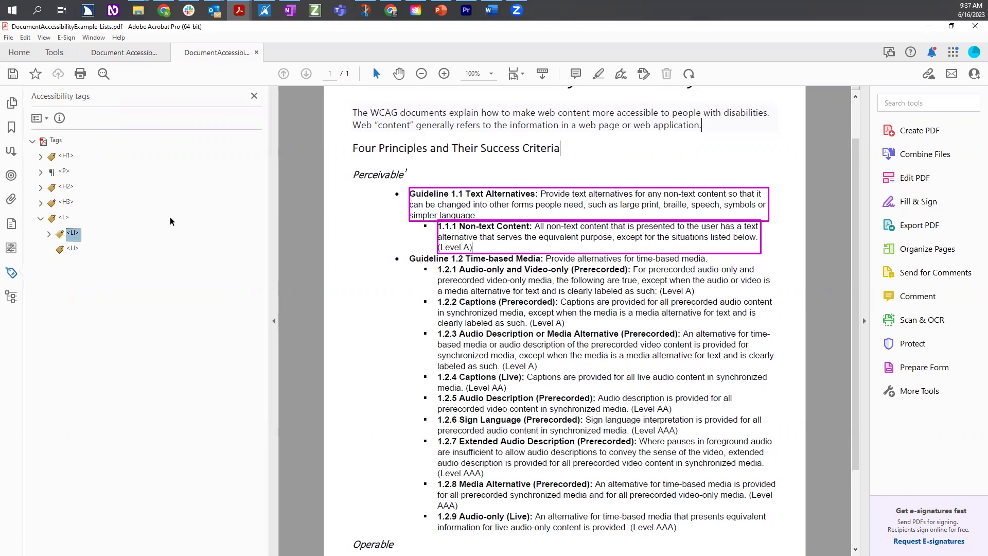
# Step: Expand the first LI to check the page content covered by its nested list
pyautogui.click(49, 234)
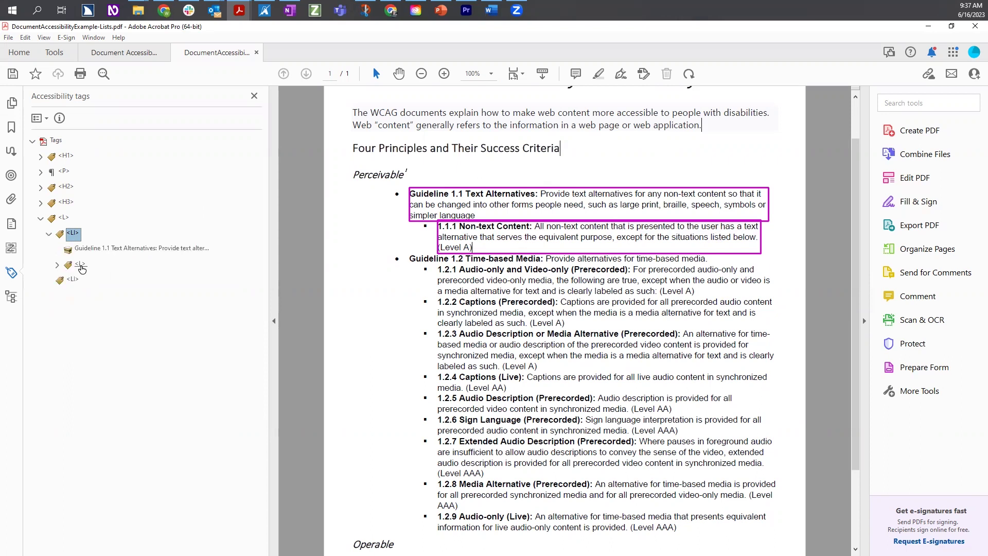
pyautogui.click(81, 266)
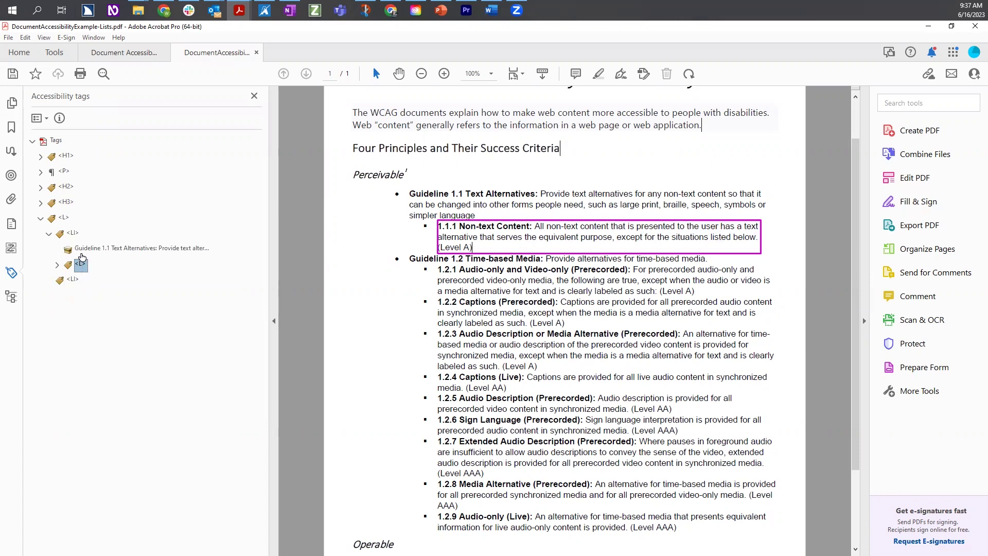
pyautogui.click(48, 237)
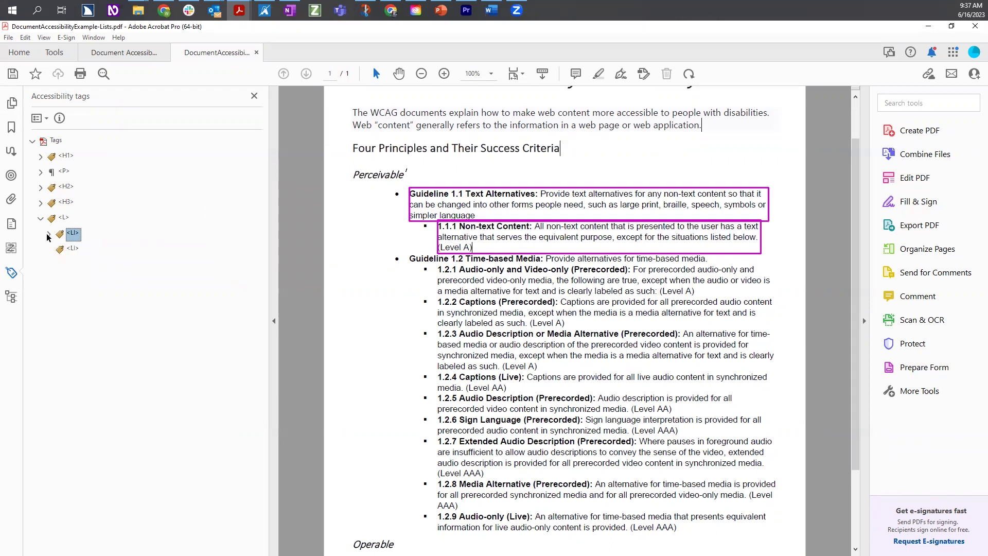
# Step: Bind the Guideline 1.2 Time-based Media line to the second LI tag
pyautogui.click(70, 251)
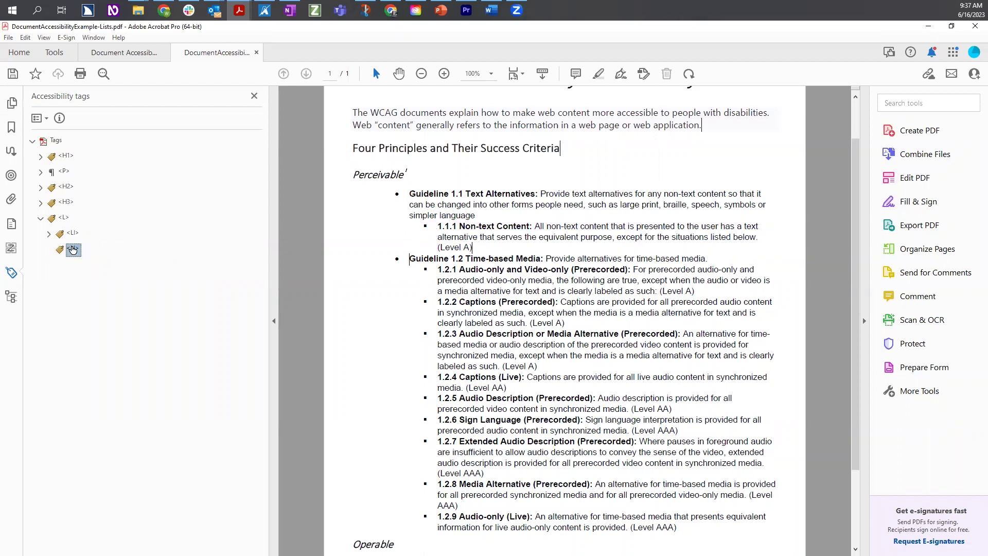
pyautogui.moveTo(409, 258); pyautogui.dragTo(708, 253)
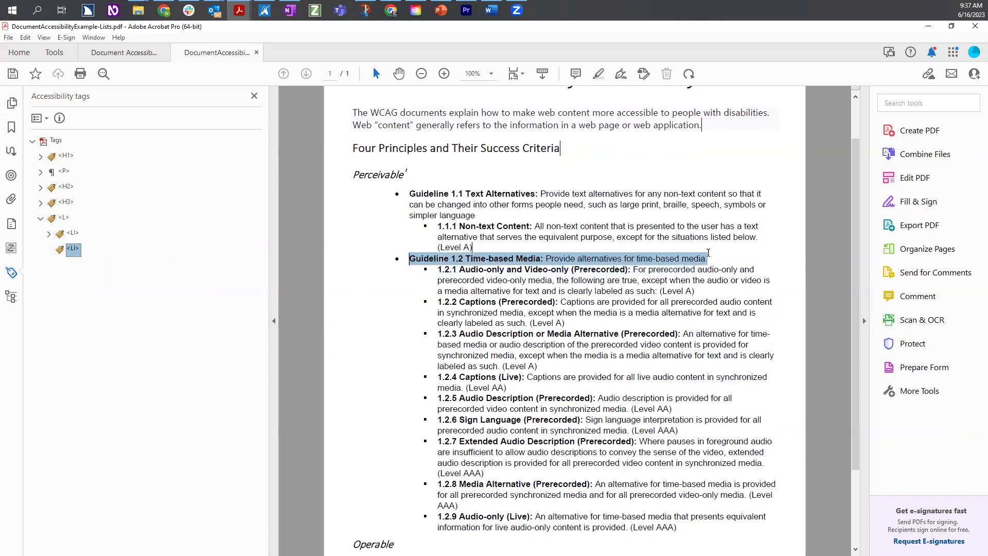
pyautogui.rightClick(75, 249)
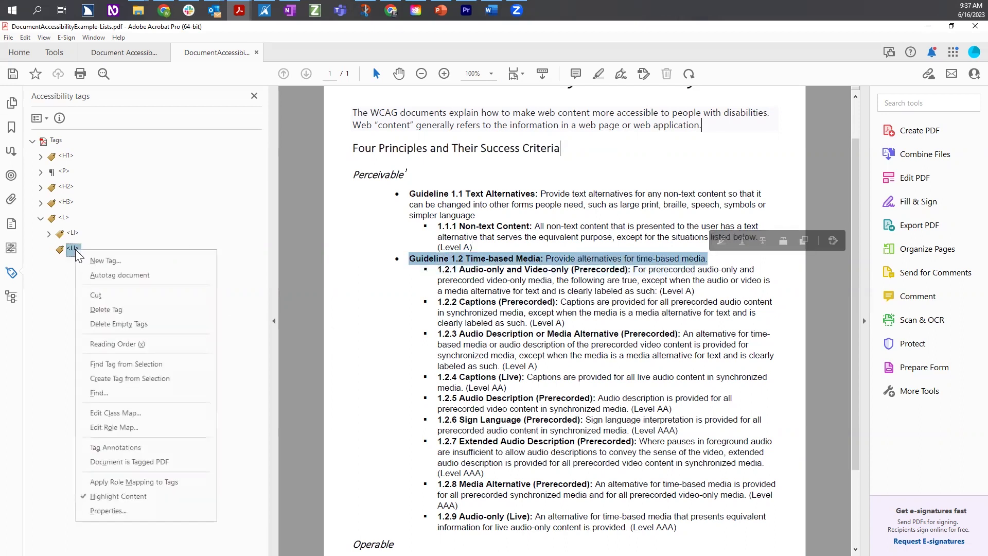
pyautogui.click(152, 376)
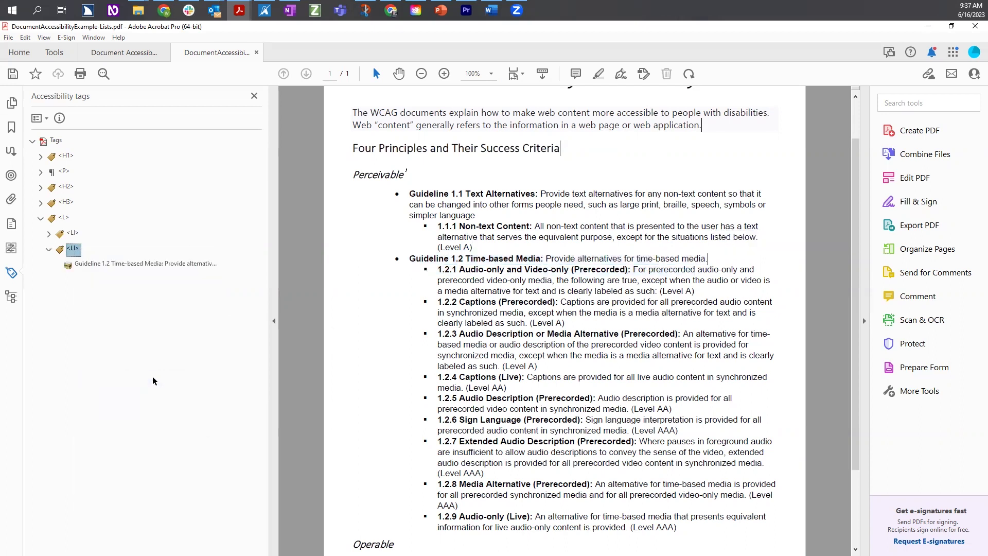
pyautogui.click(80, 265)
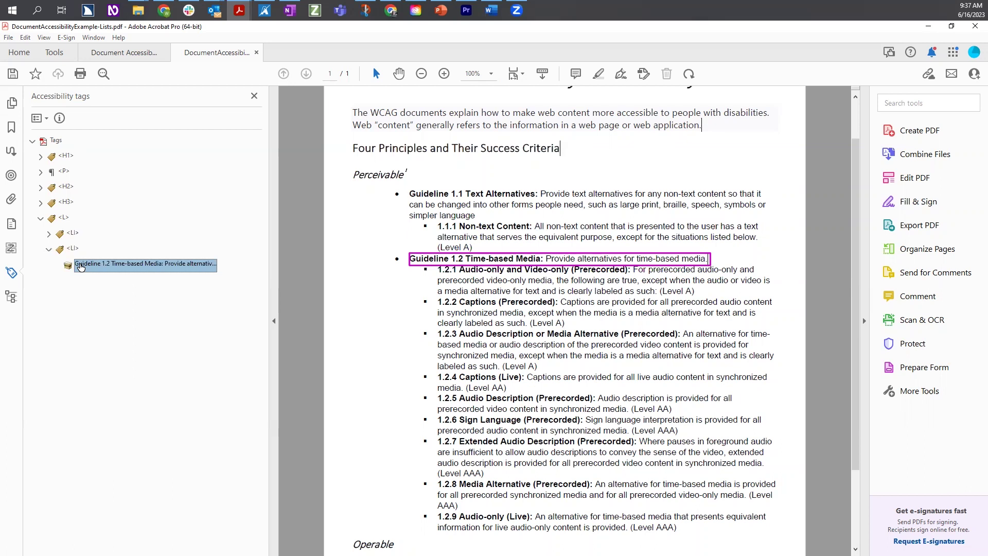
# Step: Add a List tag after the Guideline 1.2 content inside the second LI
pyautogui.rightClick(81, 266)
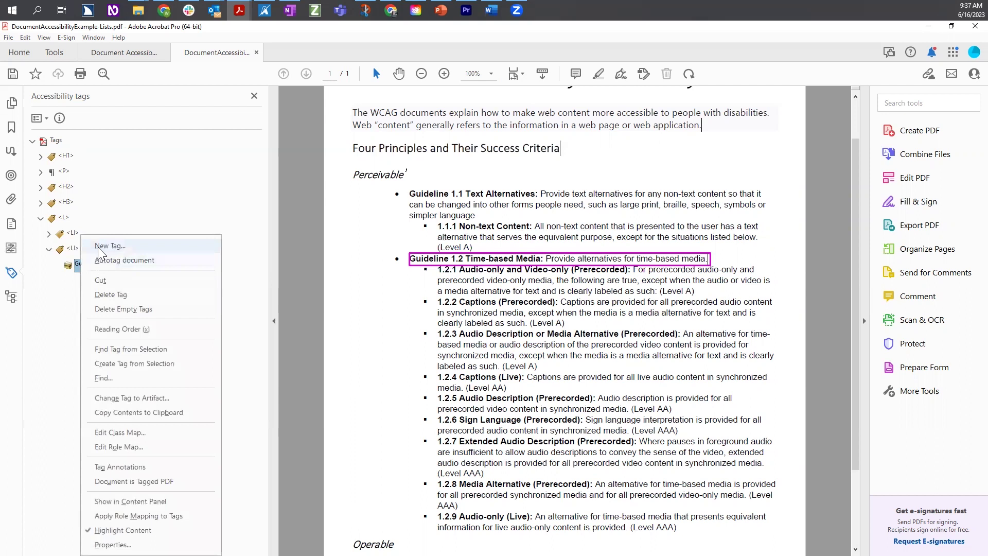
pyautogui.click(98, 247)
pyautogui.click(544, 279)
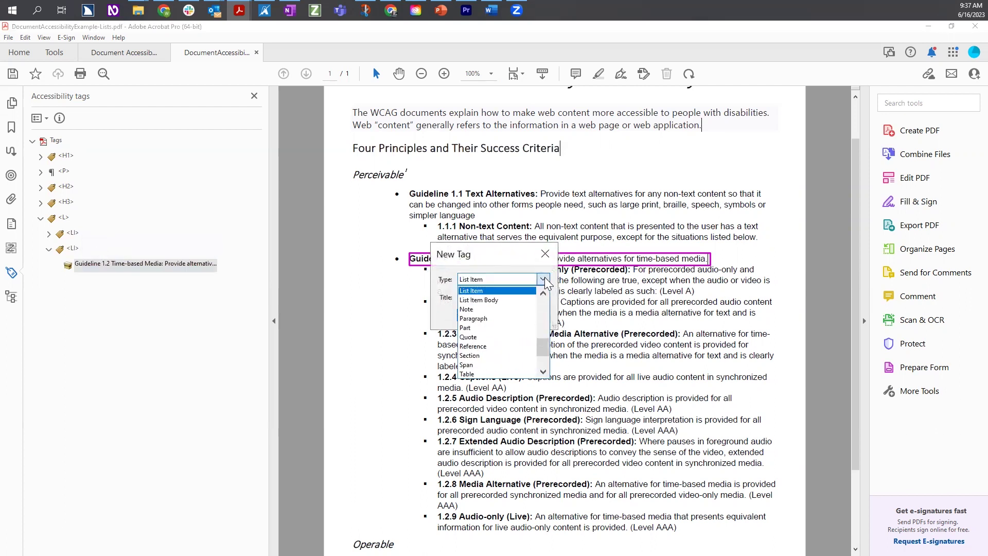
pyautogui.scroll(2, 542, 292)
pyautogui.click(519, 293)
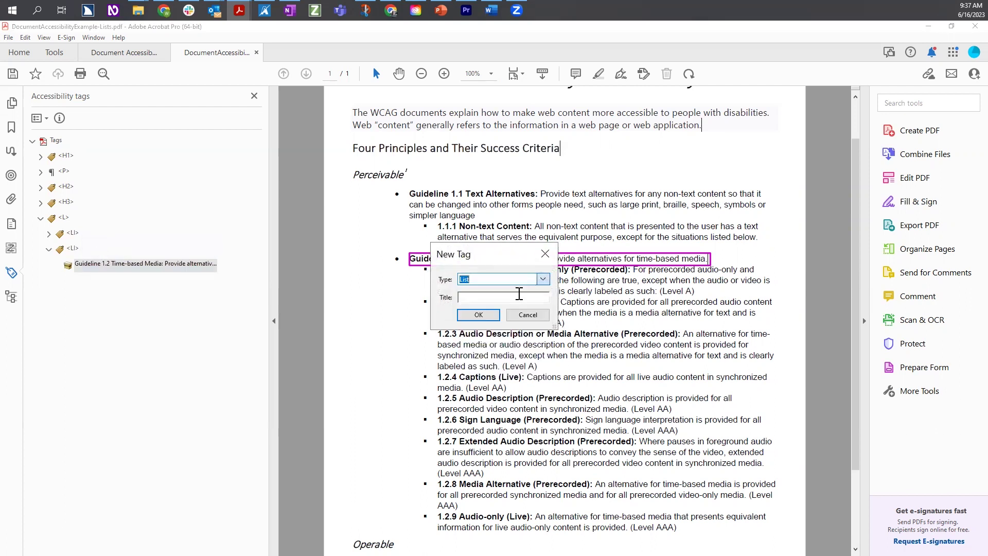
pyautogui.click(471, 312)
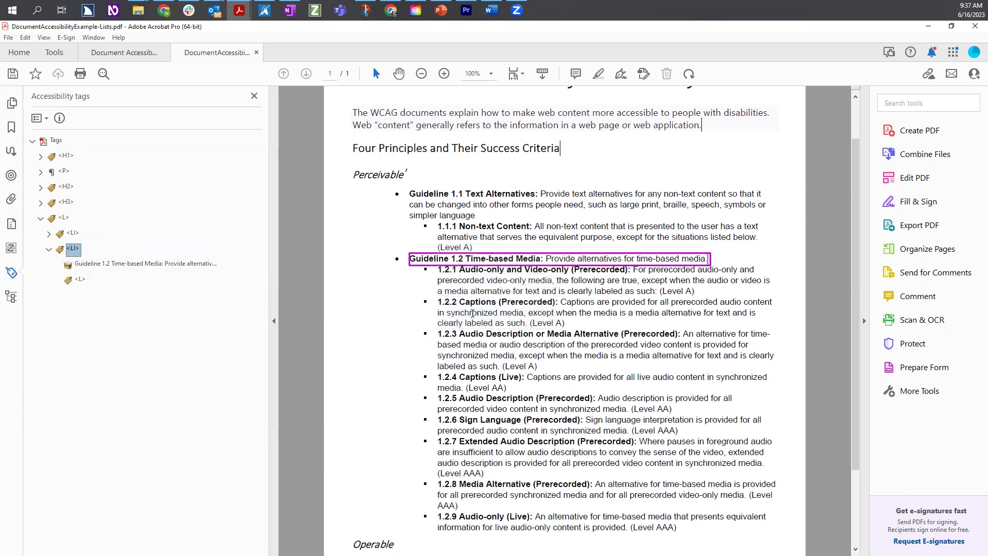
# Step: Add a List Item tag after the new nested L tag
pyautogui.rightClick(80, 280)
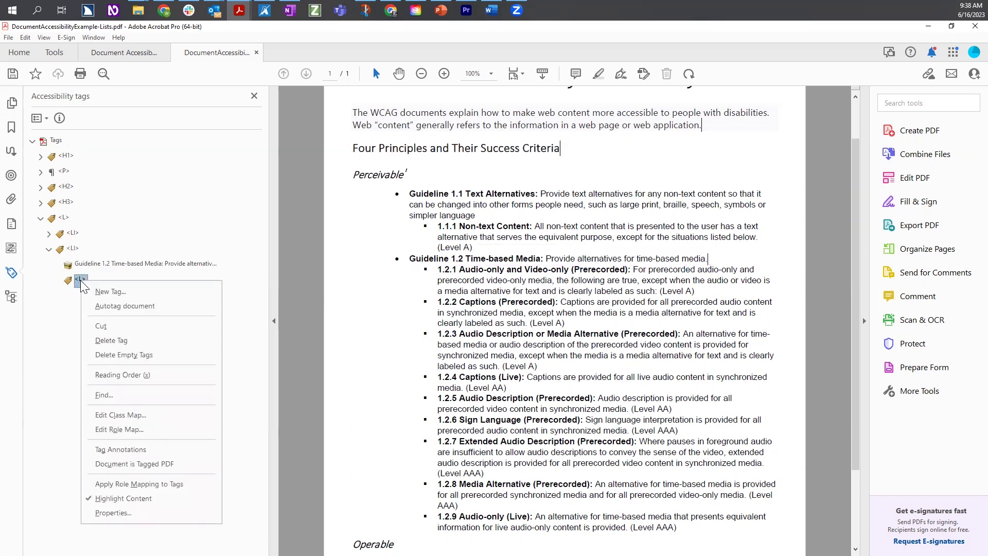
pyautogui.press('n')
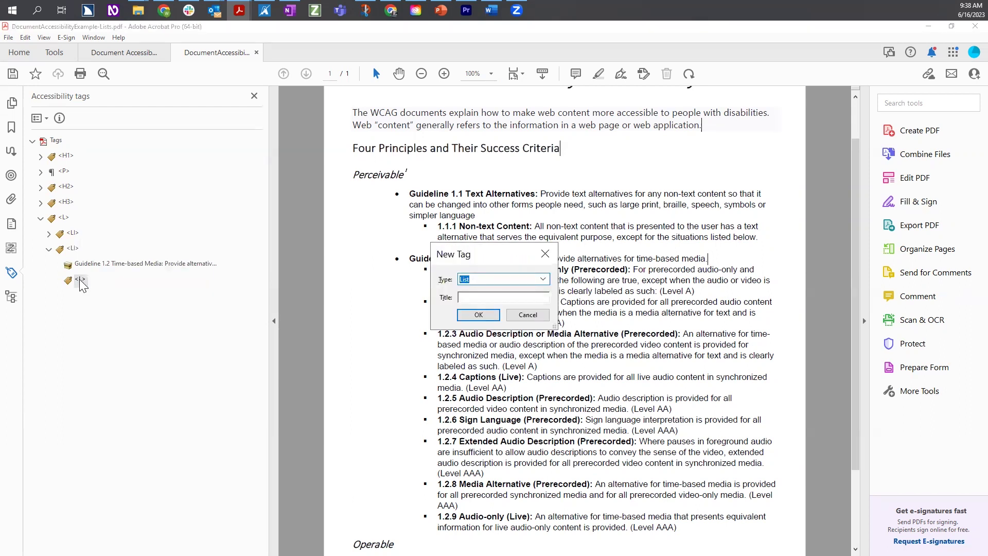
pyautogui.click(543, 279)
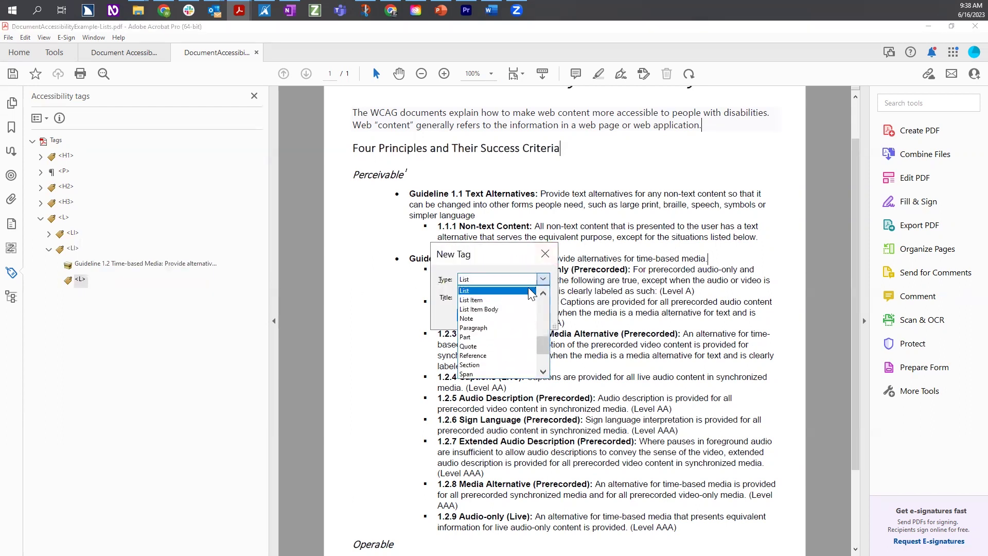
pyautogui.click(513, 302)
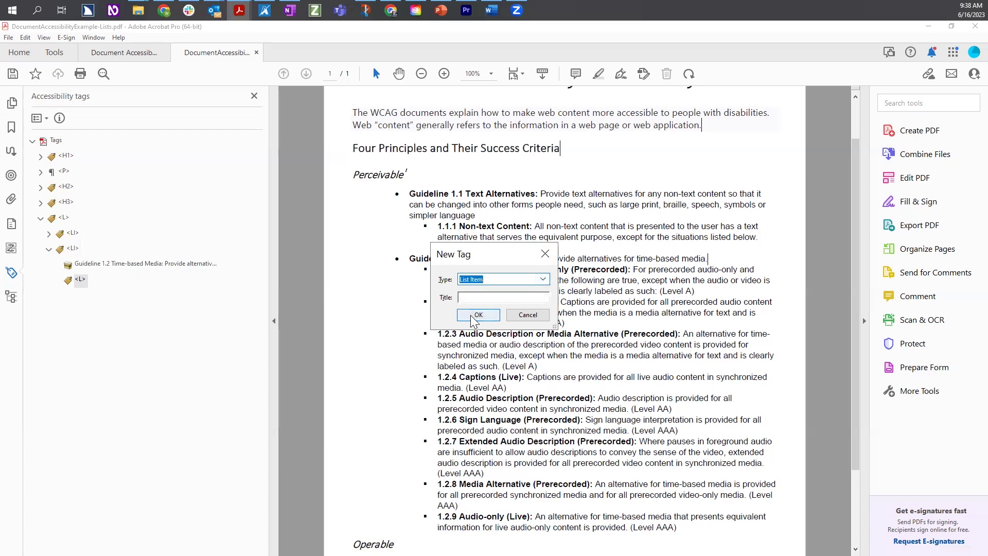
pyautogui.click(473, 315)
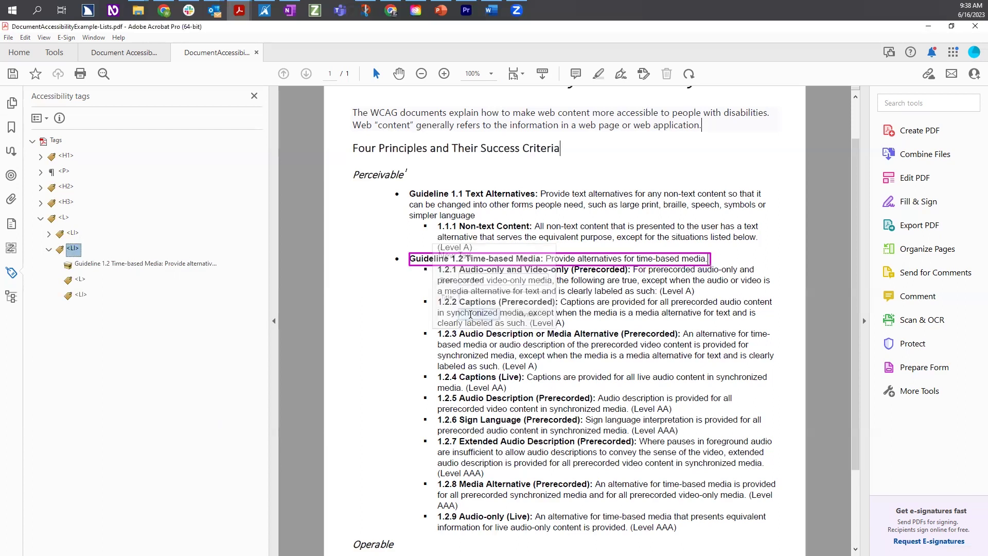
# Step: Create additional List Item tags in succession until there are nine LI tags
pyautogui.rightClick(80, 298)
pyautogui.press('Down')
pyautogui.press('Return')
pyautogui.press('Return')
pyautogui.rightClick(80, 298)
pyautogui.press('Down')
pyautogui.press('Return')
pyautogui.press('Return')
pyautogui.rightClick(80, 298)
pyautogui.press('Down')
pyautogui.press('Return')
pyautogui.press('Return')
pyautogui.rightClick(80, 297)
pyautogui.press('Down')
pyautogui.press('Return')
pyautogui.press('Return')
pyautogui.rightClick(79, 298)
pyautogui.press('Down')
pyautogui.press('Return')
pyautogui.press('Return')
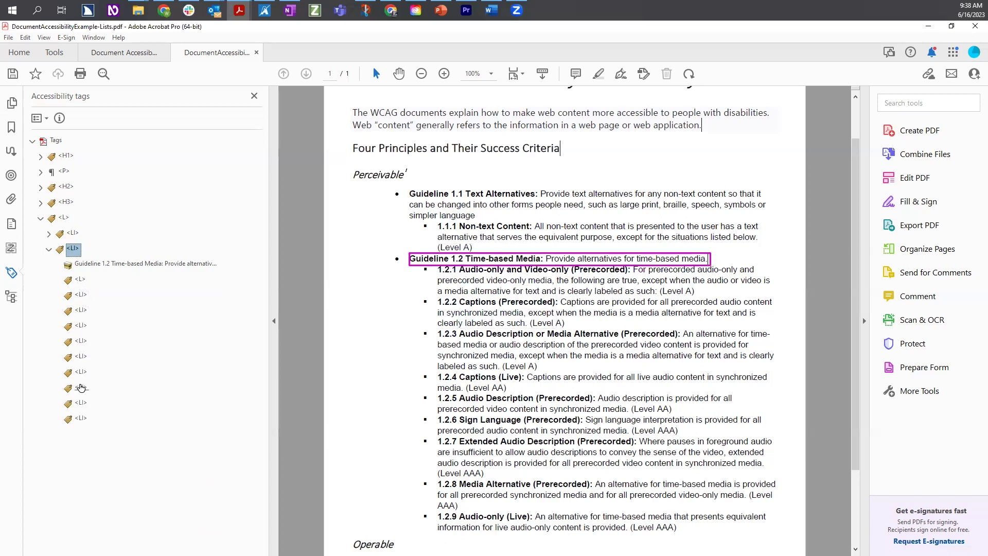
# Step: Shift-select all nine LI tags and drag them into the new L list
pyautogui.click(80, 296)
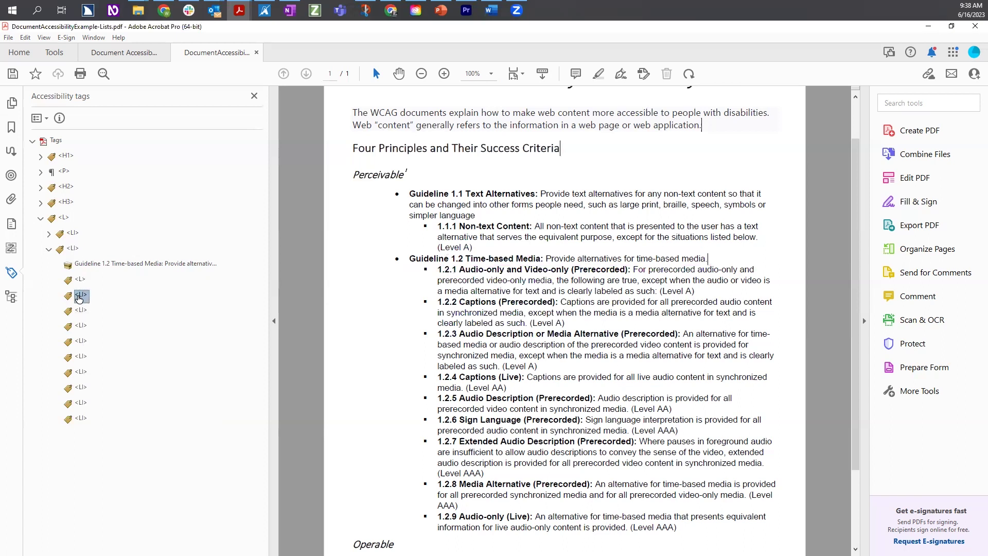
pyautogui.keyDown('shift'); pyautogui.click(81, 420); pyautogui.keyUp('shift')
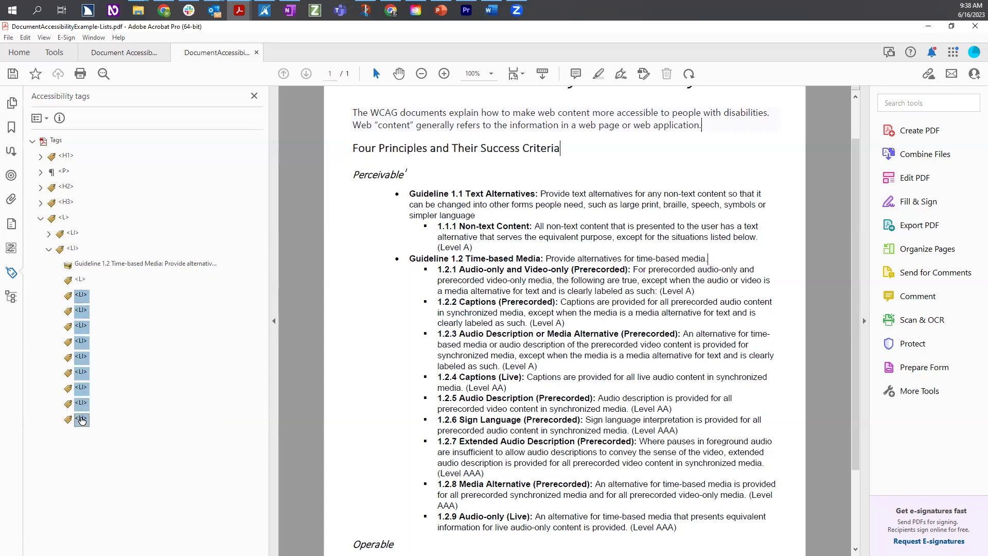
pyautogui.moveTo(79, 297); pyautogui.dragTo(82, 282)
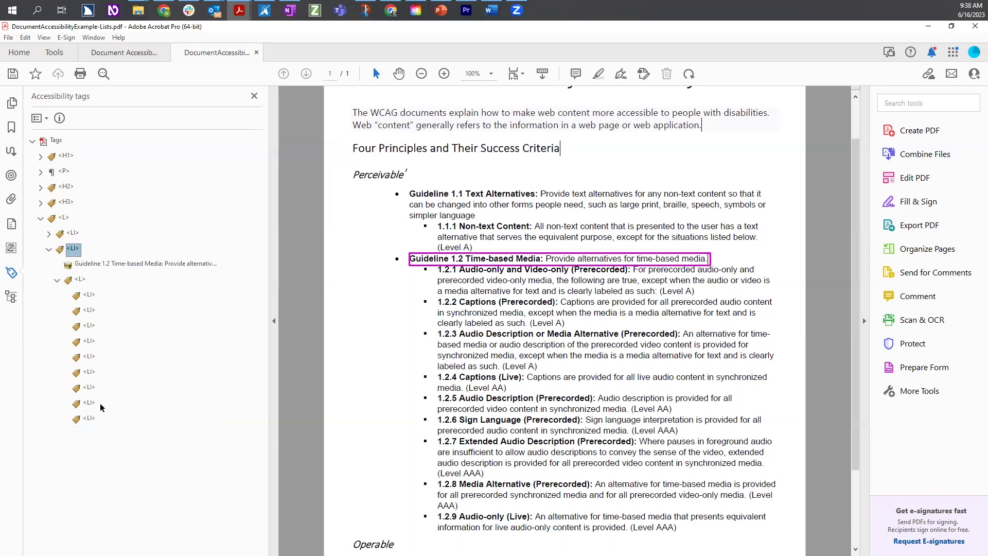
# Step: Bind success criteria 1.2.1, 1.2.2 and 1.2.3 to the first three nested LI tags
pyautogui.click(89, 296)
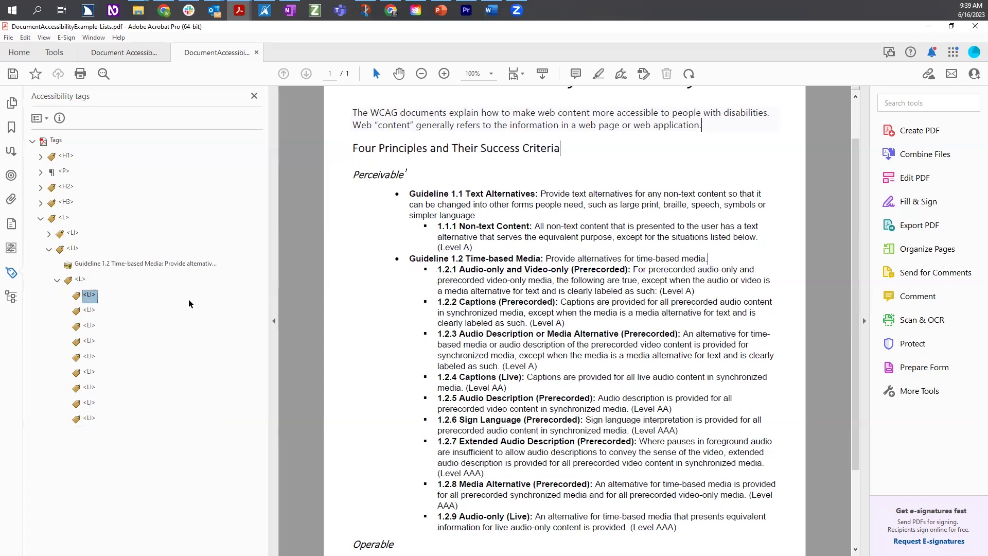
pyautogui.moveTo(438, 265); pyautogui.dragTo(694, 291)
pyautogui.click(89, 325)
pyautogui.moveTo(438, 301); pyautogui.dragTo(564, 322)
pyautogui.rightClick(88, 325)
pyautogui.click(139, 181)
pyautogui.click(89, 356)
pyautogui.moveTo(438, 333); pyautogui.dragTo(537, 366)
pyautogui.rightClick(89, 356)
pyautogui.click(132, 212)
# Step: Bind success criteria 1.2.4, 1.2.5 and 1.2.6 to the next three nested LI tags
pyautogui.click(89, 386)
pyautogui.moveTo(438, 376); pyautogui.dragTo(507, 387)
pyautogui.rightClick(88, 387)
pyautogui.click(139, 243)
pyautogui.click(88, 418)
pyautogui.moveTo(438, 398); pyautogui.dragTo(672, 409)
pyautogui.rightClick(89, 418)
pyautogui.click(139, 273)
pyautogui.click(88, 449)
pyautogui.moveTo(438, 419); pyautogui.dragTo(678, 430)
pyautogui.rightClick(89, 448)
pyautogui.click(139, 305)
# Step: Bind success criteria 1.2.7, 1.2.8 and 1.2.9 to the last three nested LI tags
pyautogui.click(89, 480)
pyautogui.moveTo(438, 441); pyautogui.dragTo(676, 527)
pyautogui.rightClick(88, 480)
pyautogui.click(139, 335)
pyautogui.click(88, 510)
pyautogui.rightClick(89, 510)
pyautogui.click(139, 367)
pyautogui.click(88, 541)
pyautogui.rightClick(89, 541)
pyautogui.click(120, 501)
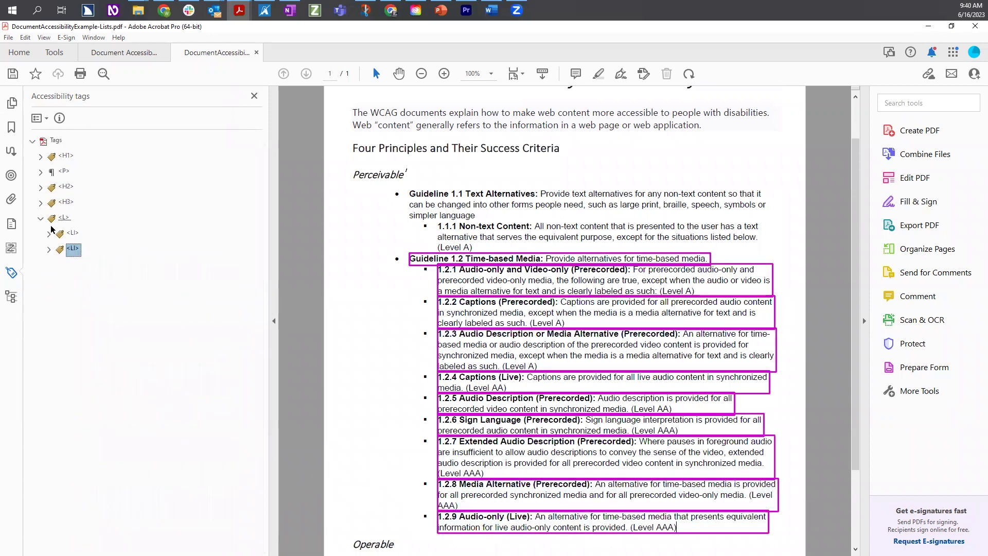
# Step: Scroll down the Tags panel to review the finished nested Perceivable list
pyautogui.scroll(-1, 513, 341)
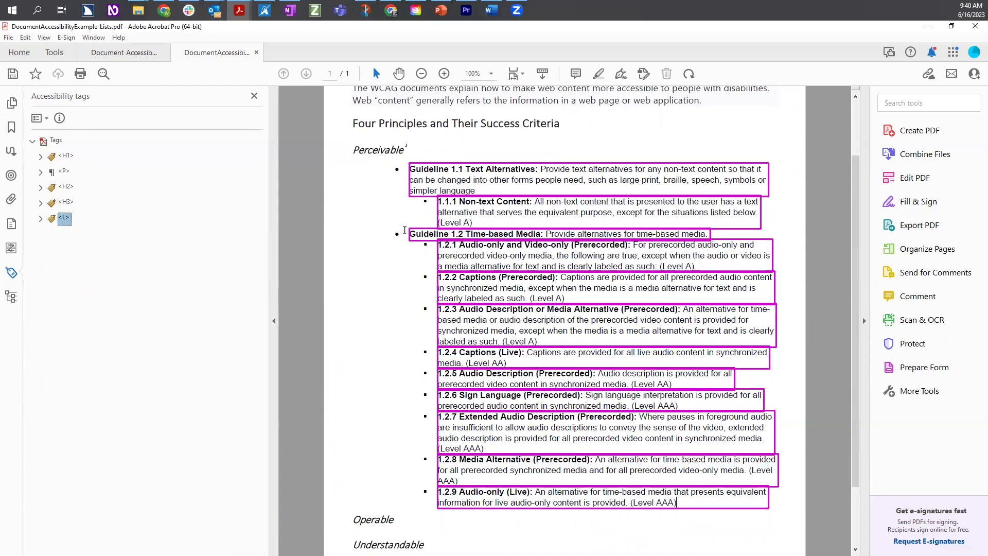